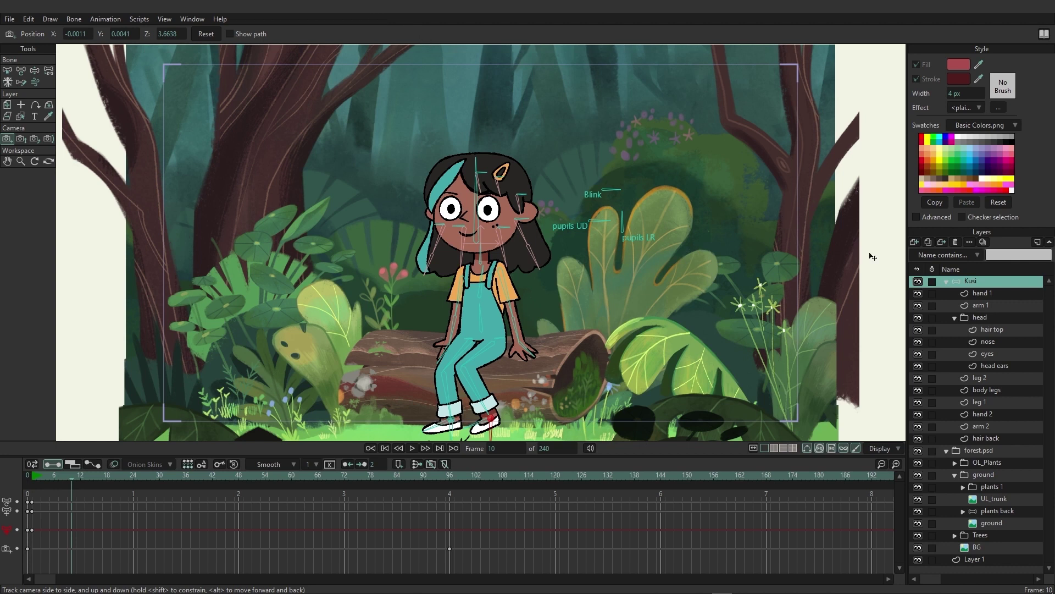
Collapse the Kusi and forest.psd groups, and hide forest.psd and Layer 1 so only the character shows
{"action": "left_click", "coordinate": [945, 283]}
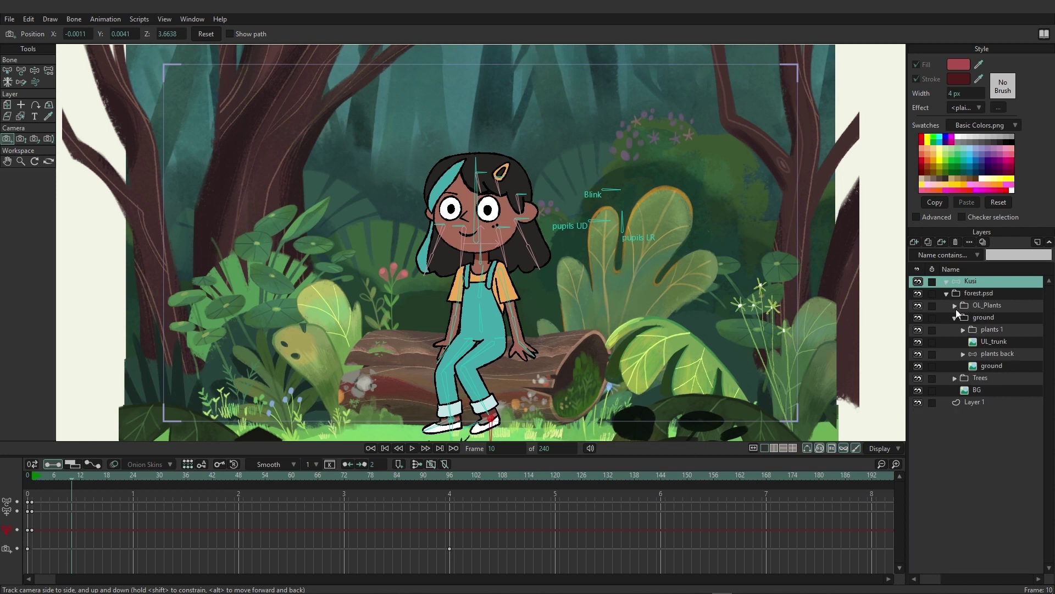
{"action": "left_click", "coordinate": [946, 293]}
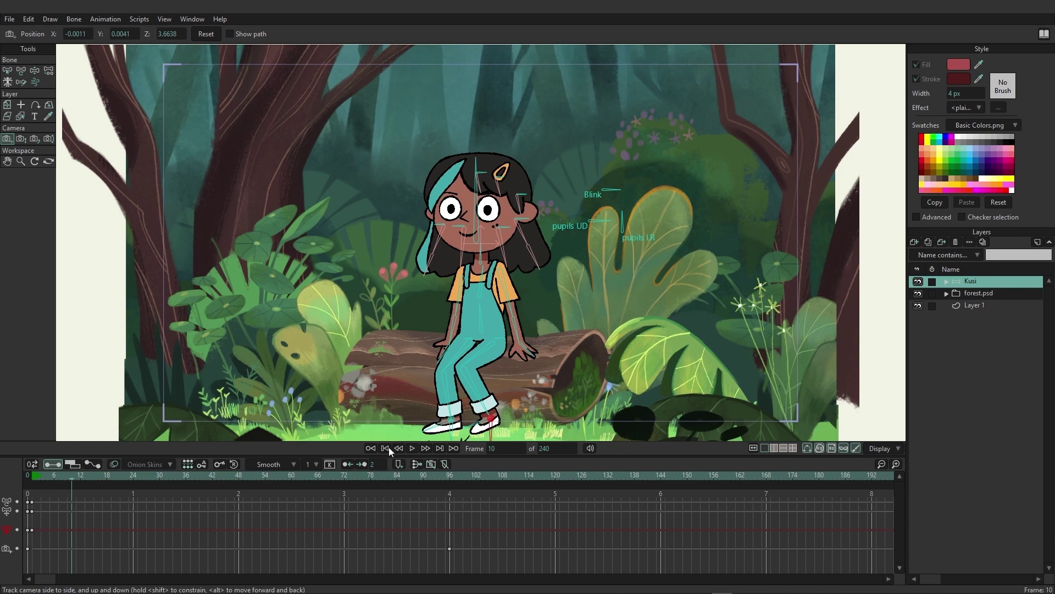
{"action": "left_click_drag", "start_coordinate": [917, 293], "coordinate": [915, 305]}
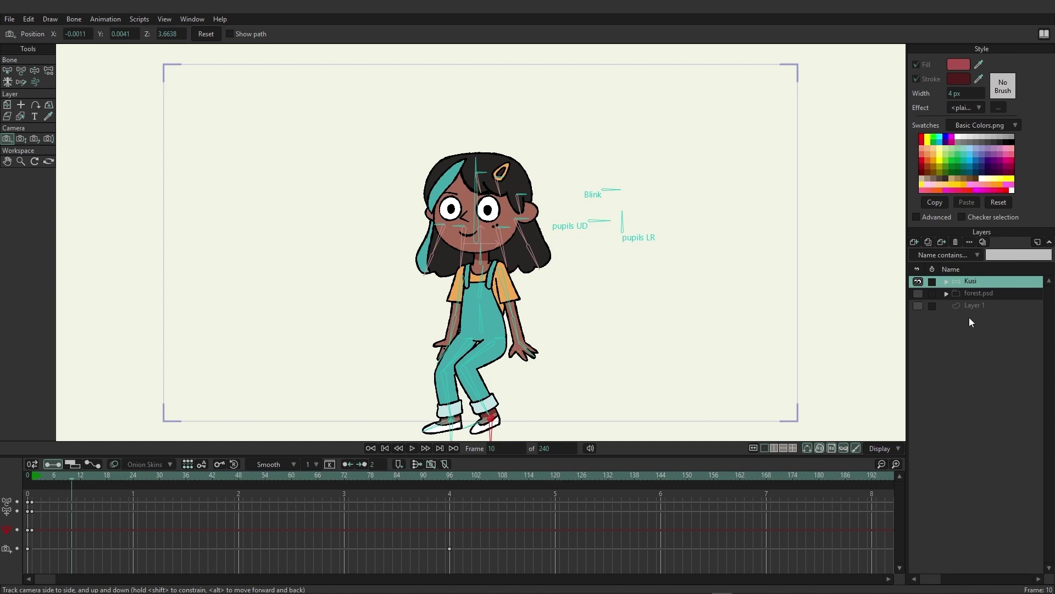
Create a new layer comp named "Kusi" from the current layer visibility
{"action": "left_click", "coordinate": [984, 242]}
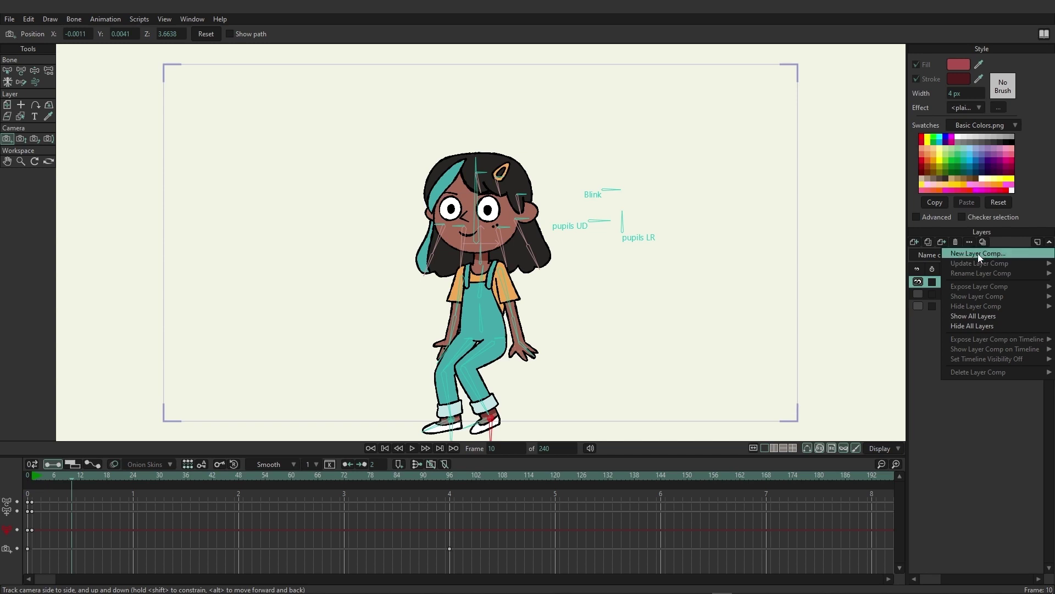
{"action": "left_click", "coordinate": [977, 253]}
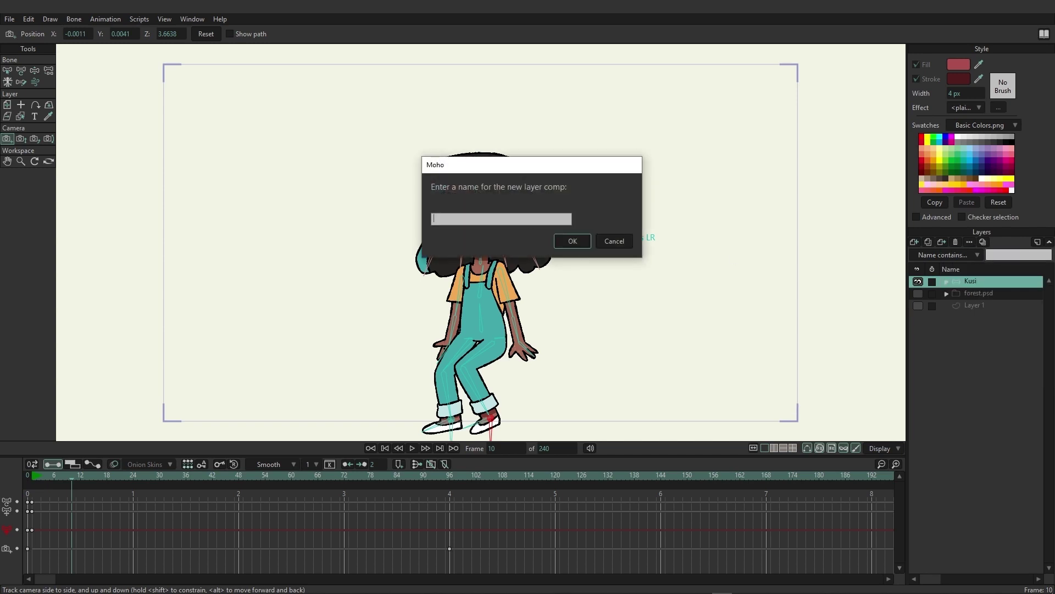
{"action": "type", "text": "Kusi"}
{"action": "left_click", "coordinate": [572, 241]}
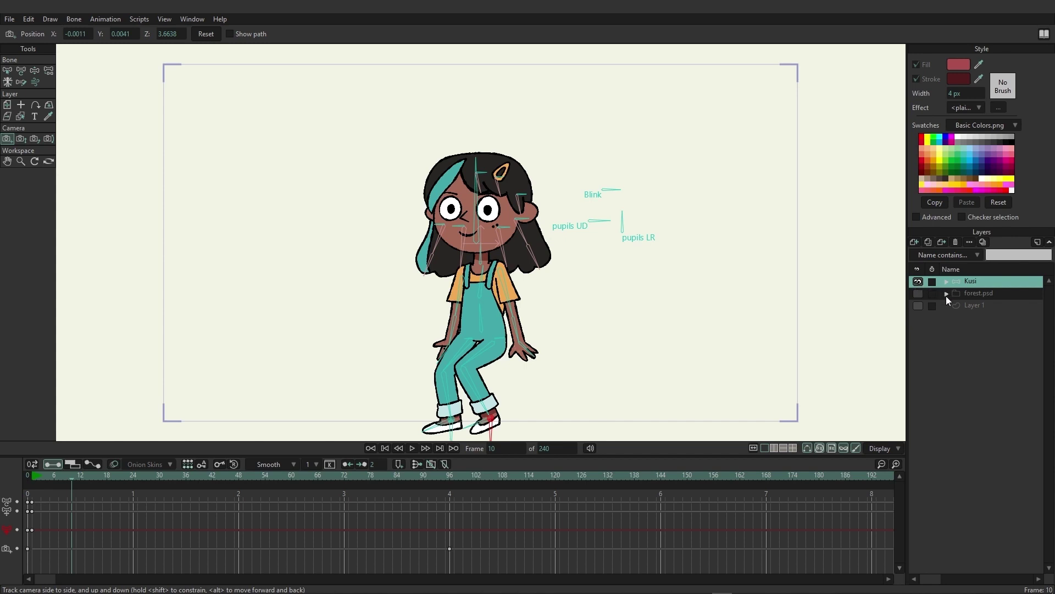
Hide Kusi, show forest.psd, and hide its OL_Plants, Trees and BG layers, leaving only the ground group visible
{"action": "left_click", "coordinate": [946, 294]}
{"action": "left_click", "coordinate": [918, 281]}
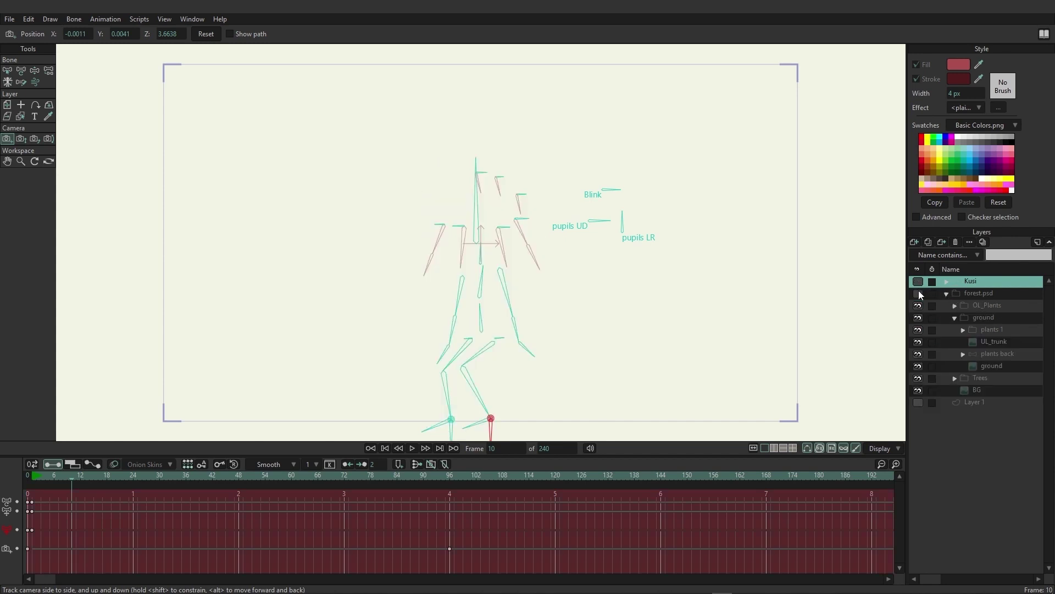
{"action": "left_click", "coordinate": [919, 293]}
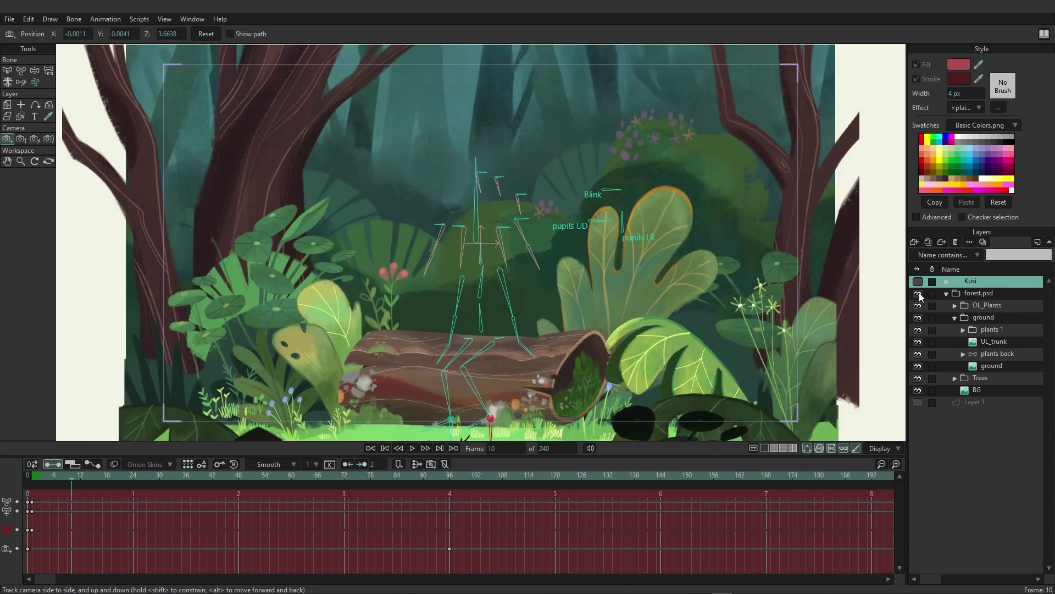
{"action": "left_click", "coordinate": [955, 317]}
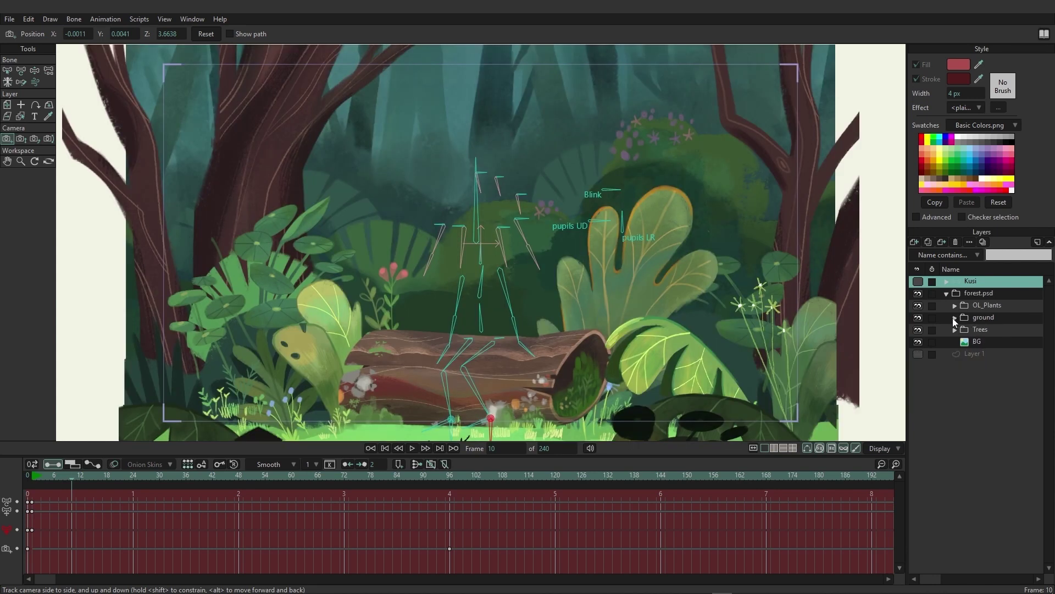
{"action": "left_click", "coordinate": [918, 305]}
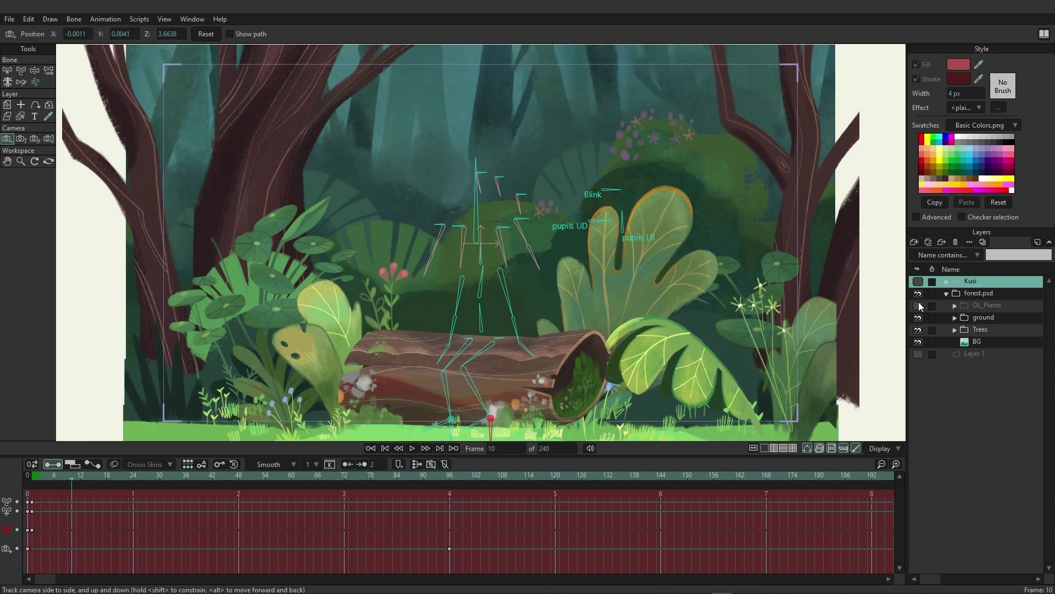
{"action": "left_click", "coordinate": [918, 330]}
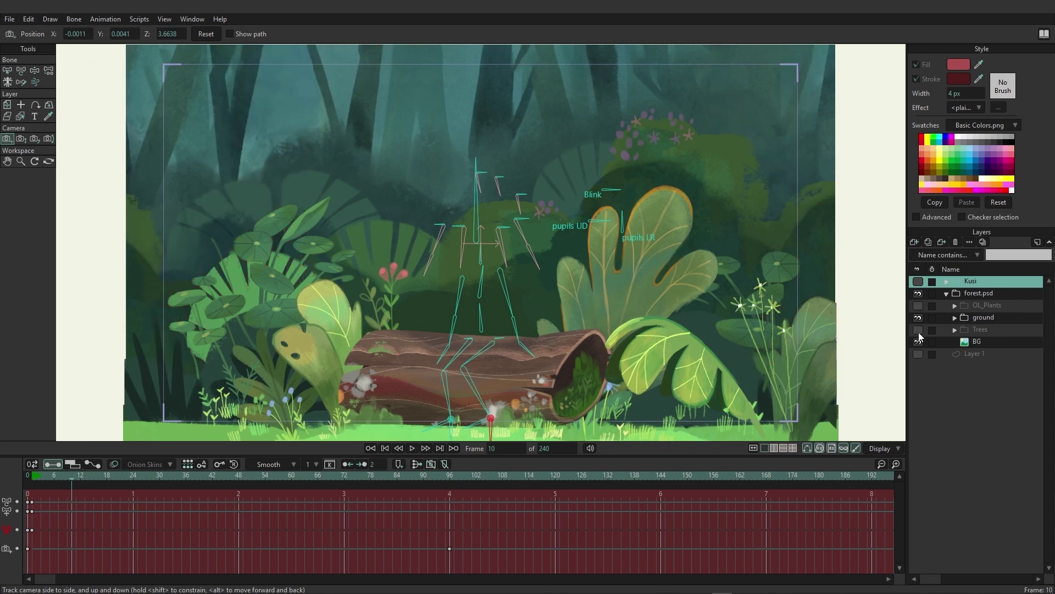
{"action": "left_click", "coordinate": [918, 341]}
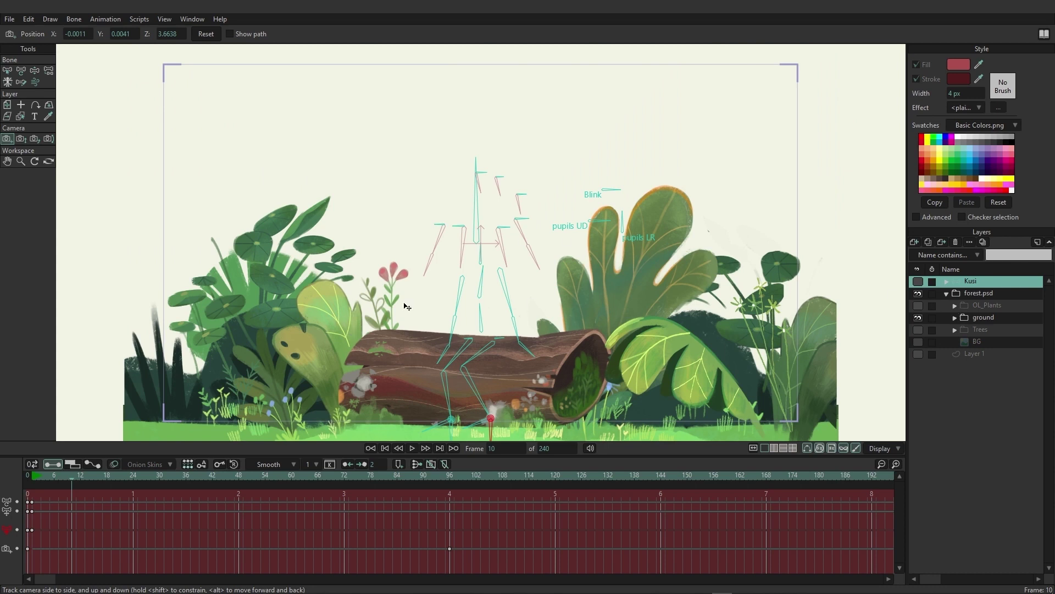
Save the current layer visibility as a new layer comp named "Ground"
{"action": "left_click", "coordinate": [983, 242]}
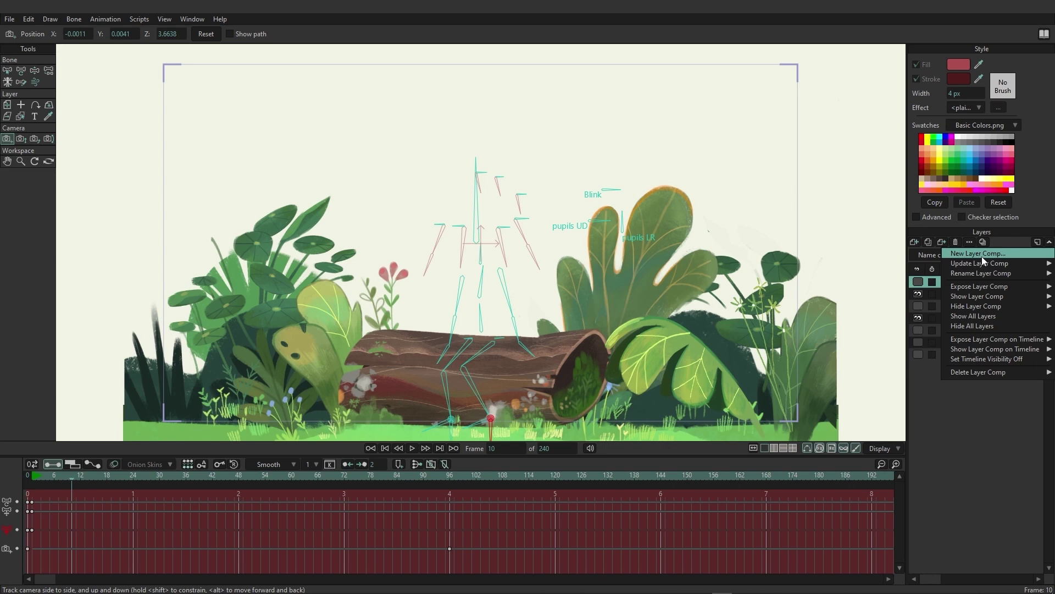
{"action": "left_click", "coordinate": [982, 255]}
{"action": "type", "text": "Gr"}
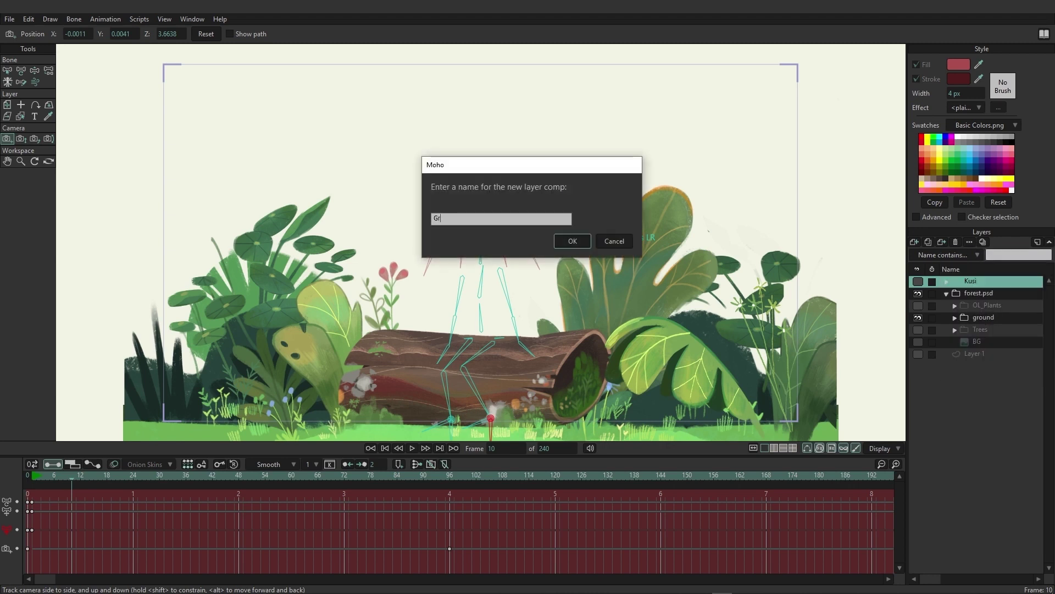
{"action": "type", "text": "ound"}
{"action": "key", "text": "Return"}
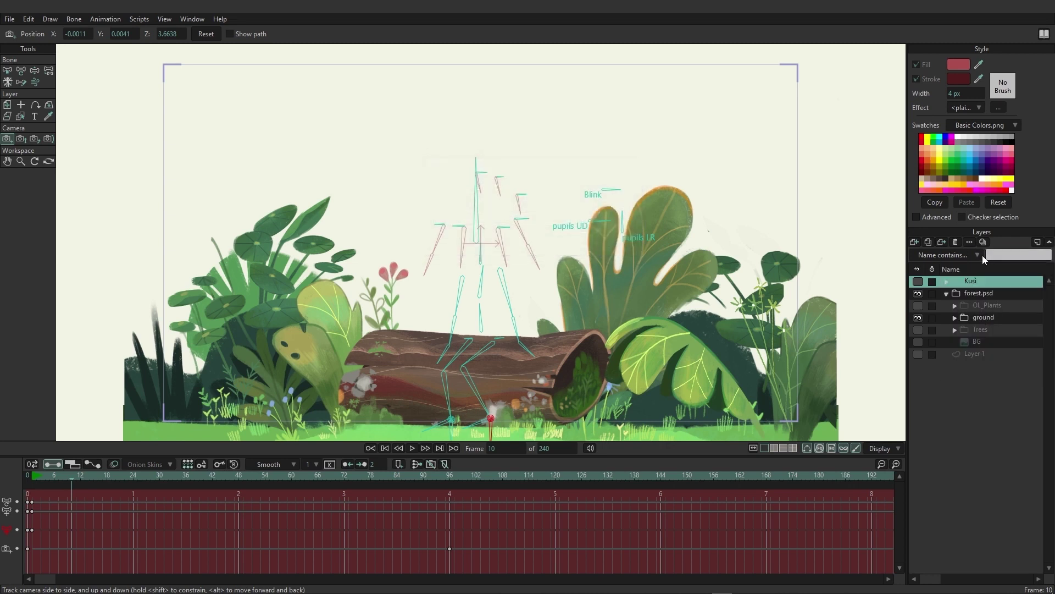
Hide the ground group and show the Trees group and BG layer inside forest.psd
{"action": "left_click", "coordinate": [918, 317]}
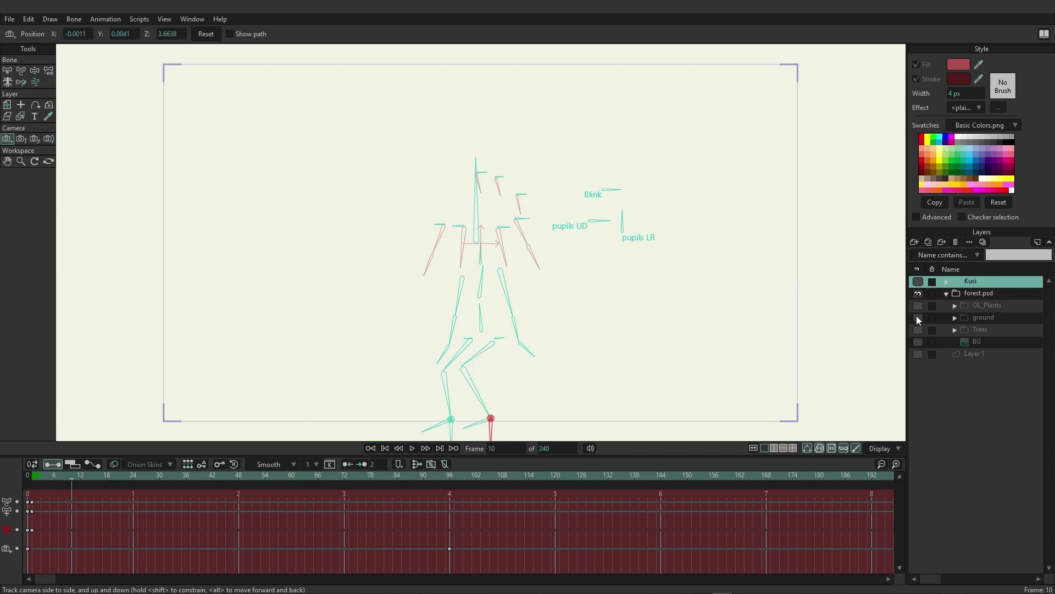
{"action": "left_click", "coordinate": [918, 329]}
{"action": "left_click", "coordinate": [917, 342]}
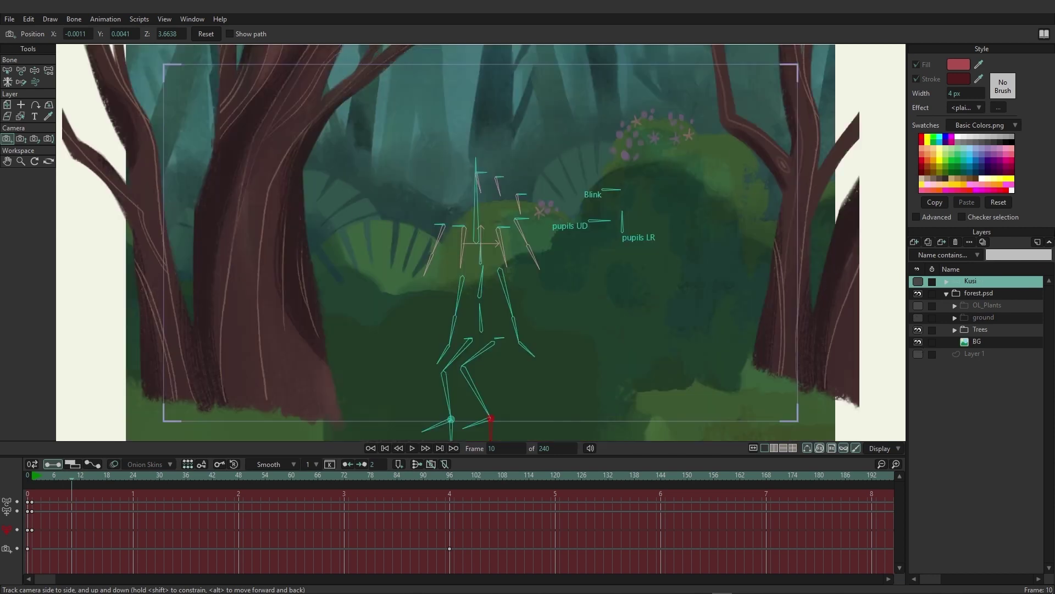
Create a new layer comp named "BG" from the visible trees and background
{"action": "left_click", "coordinate": [981, 244]}
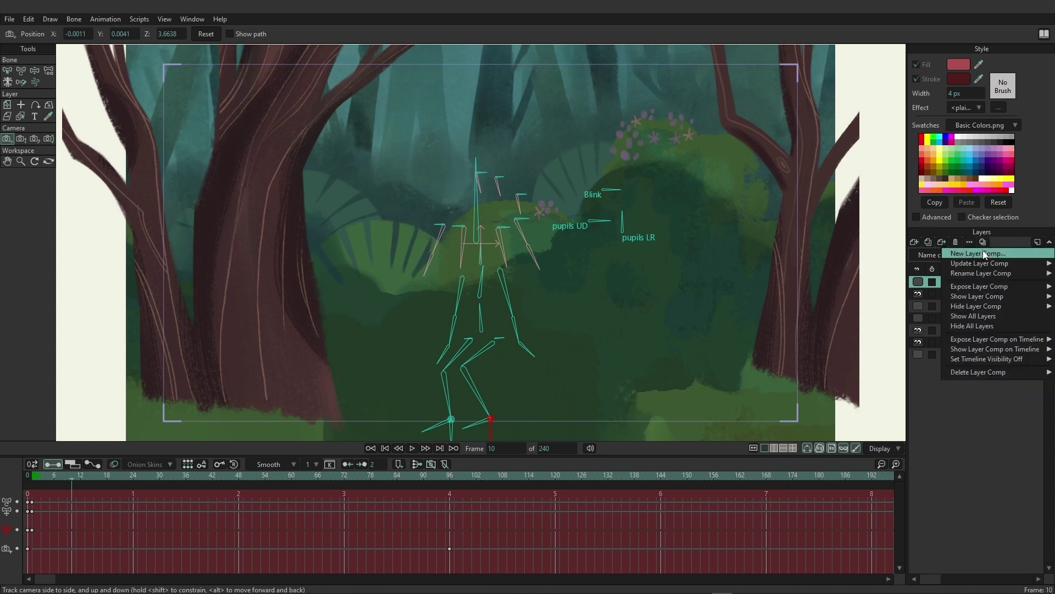
{"action": "left_click", "coordinate": [983, 253]}
{"action": "type", "text": "BG"}
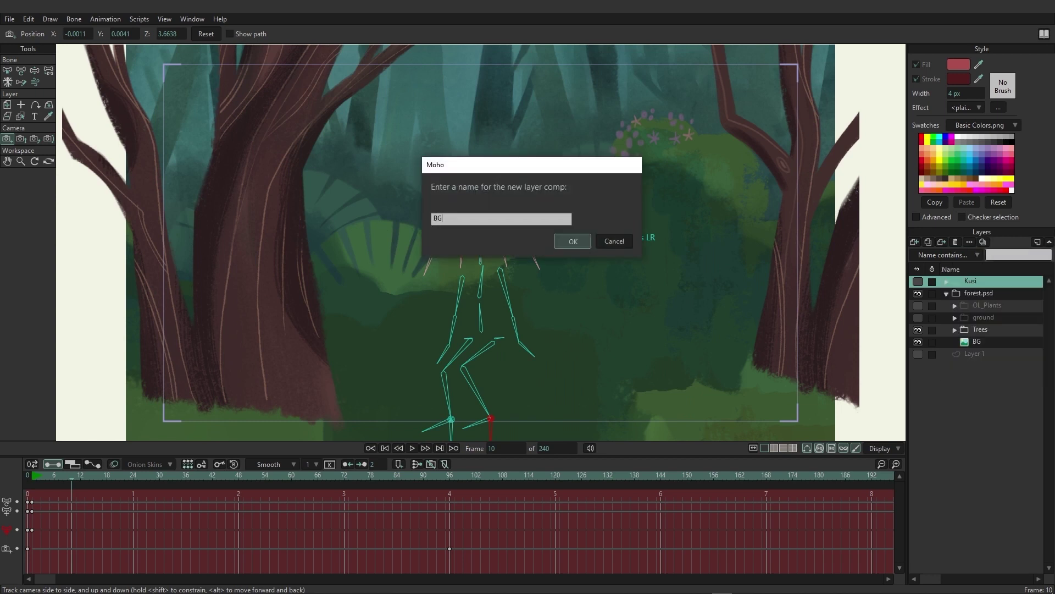
{"action": "key", "text": "Return"}
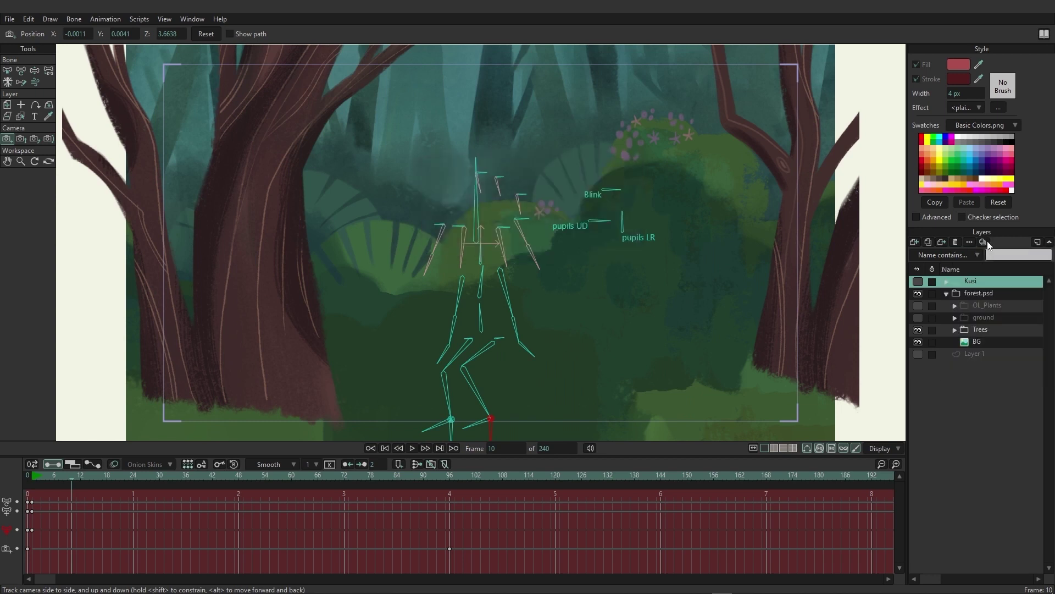
Hide the Trees group and BG layer, and show the OL_Plants group
{"action": "left_click", "coordinate": [918, 330]}
{"action": "left_click", "coordinate": [918, 341]}
{"action": "left_click", "coordinate": [918, 306]}
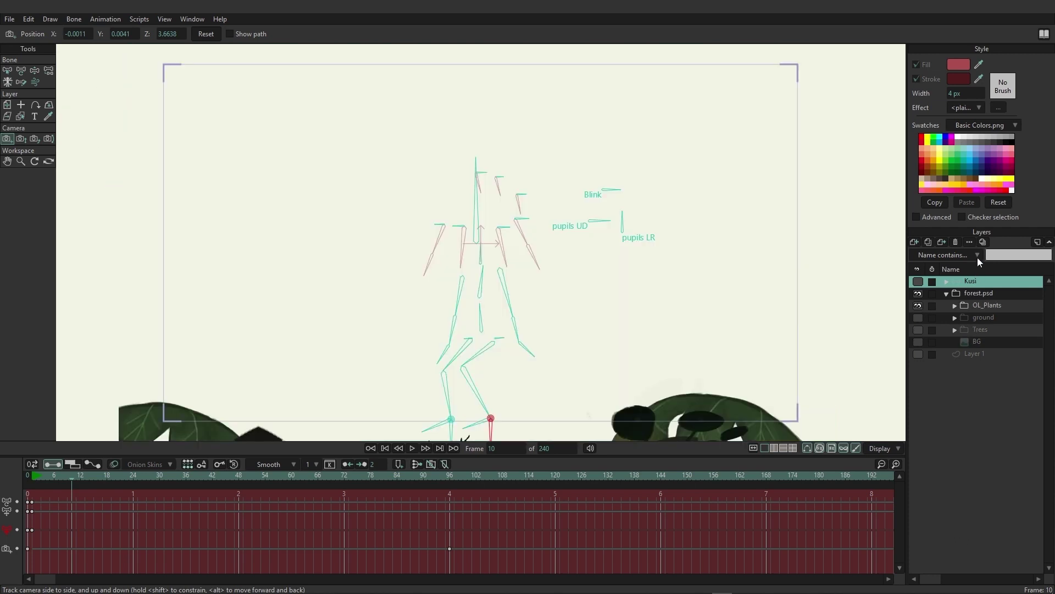
Save the foreground plants' visibility as a new layer comp named "FG Plants"
{"action": "left_click", "coordinate": [981, 243]}
{"action": "left_click", "coordinate": [981, 251]}
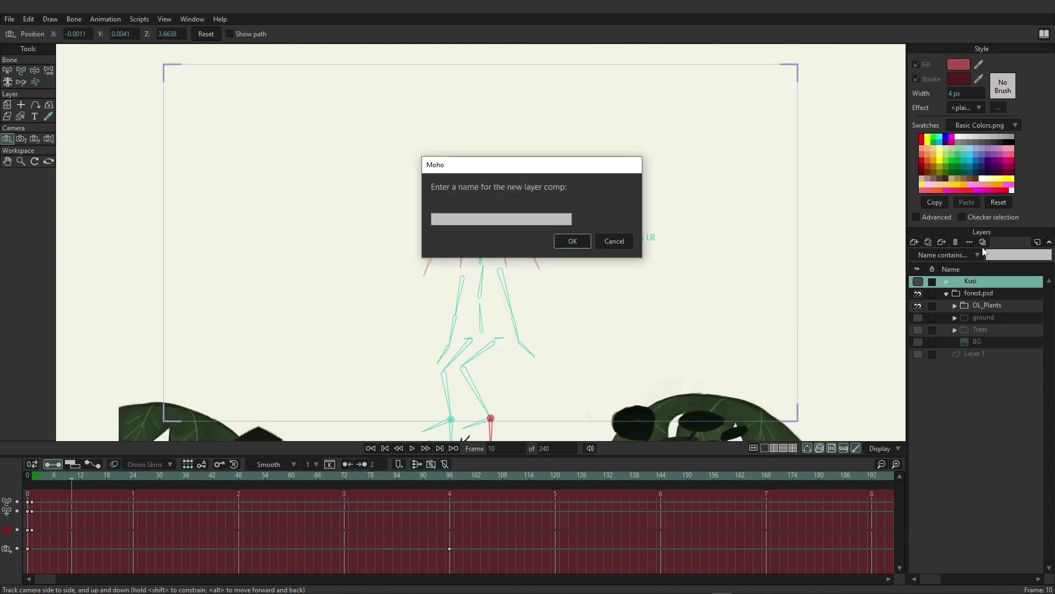
{"action": "type", "text": "FG Plants"}
{"action": "key", "text": "BackSpace"}
{"action": "key", "text": "BackSpace"}
{"action": "type", "text": "td"}
{"action": "key", "text": "Return"}
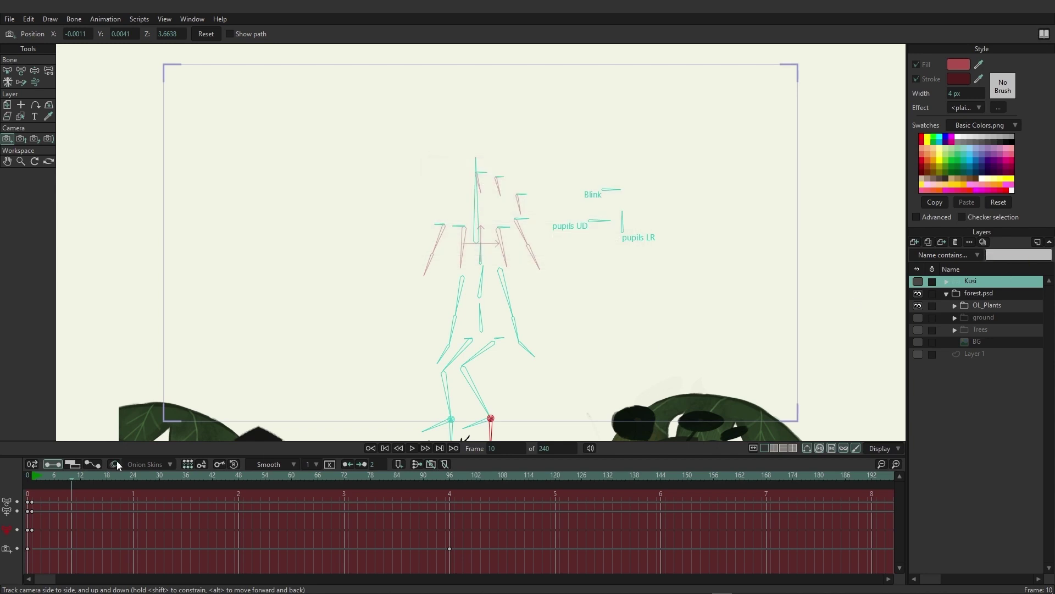
Go to frame 23 on the timeline and expose the Kusi layer comp
{"action": "left_click", "coordinate": [133, 476]}
{"action": "mouse_move", "coordinate": [132, 474]}
{"action": "left_mouse_down"}
{"action": "mouse_move", "coordinate": [200, 474]}
{"action": "mouse_move", "coordinate": [130, 481]}
{"action": "left_mouse_up"}
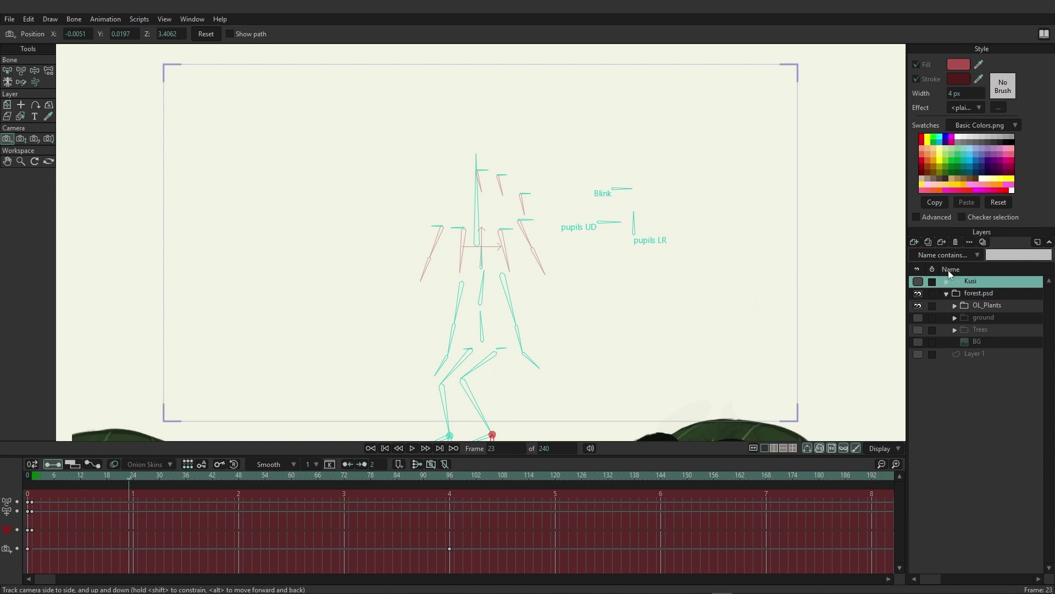
{"action": "left_click", "coordinate": [987, 242]}
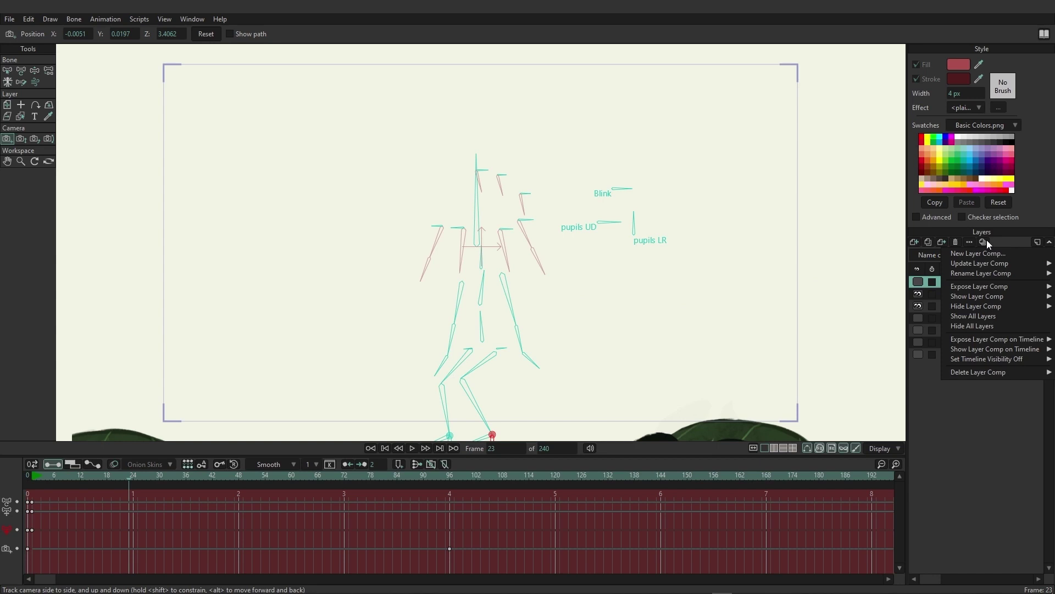
{"action": "mouse_move", "coordinate": [998, 289]}
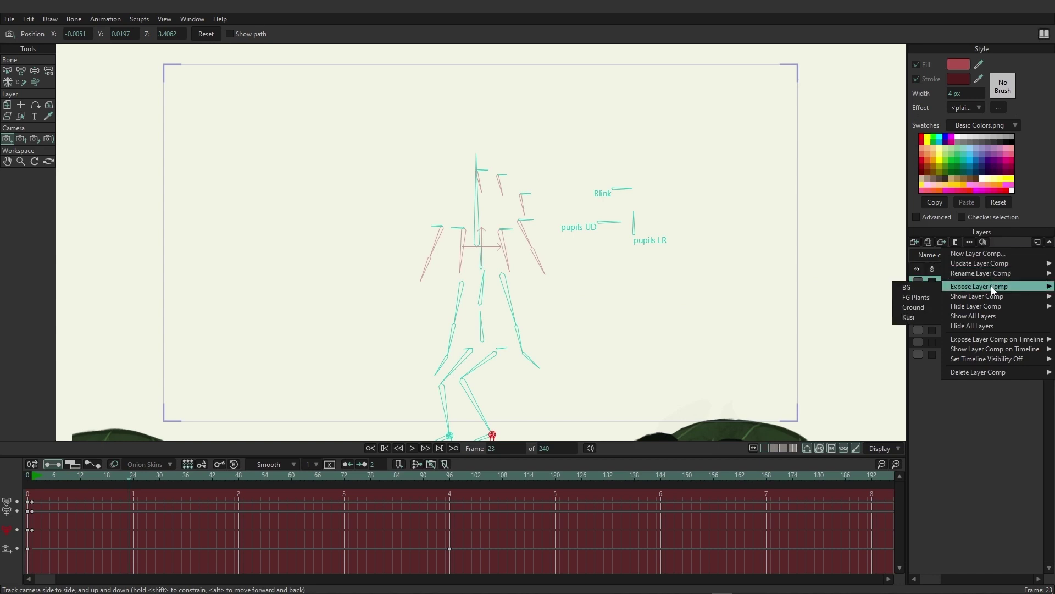
{"action": "left_click", "coordinate": [907, 318]}
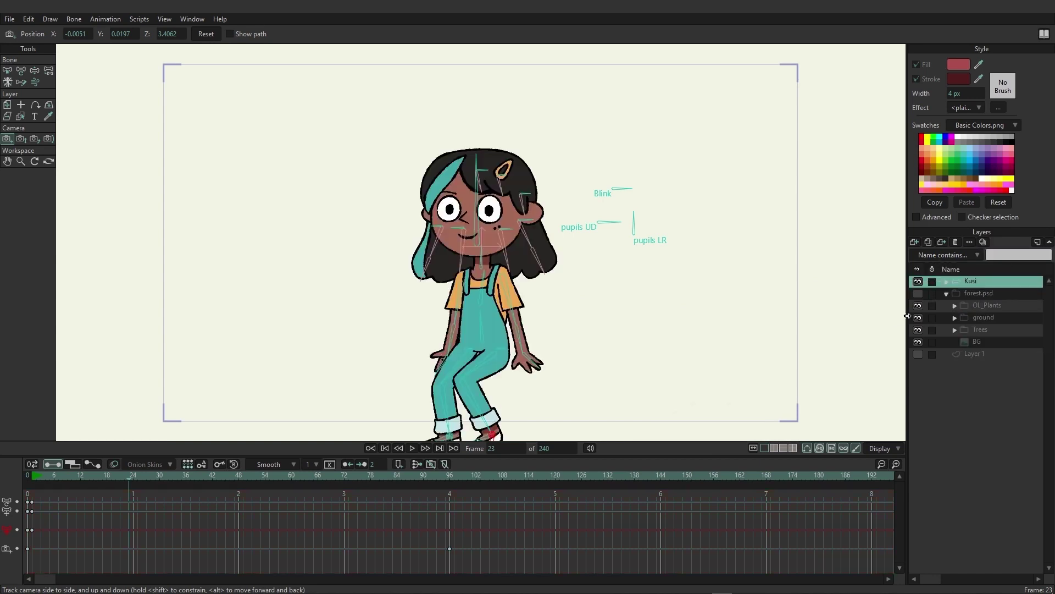
{"action": "left_click_drag", "start_coordinate": [676, 360], "coordinate": [695, 278]}
{"action": "left_click_drag", "start_coordinate": [714, 214], "coordinate": [733, 276]}
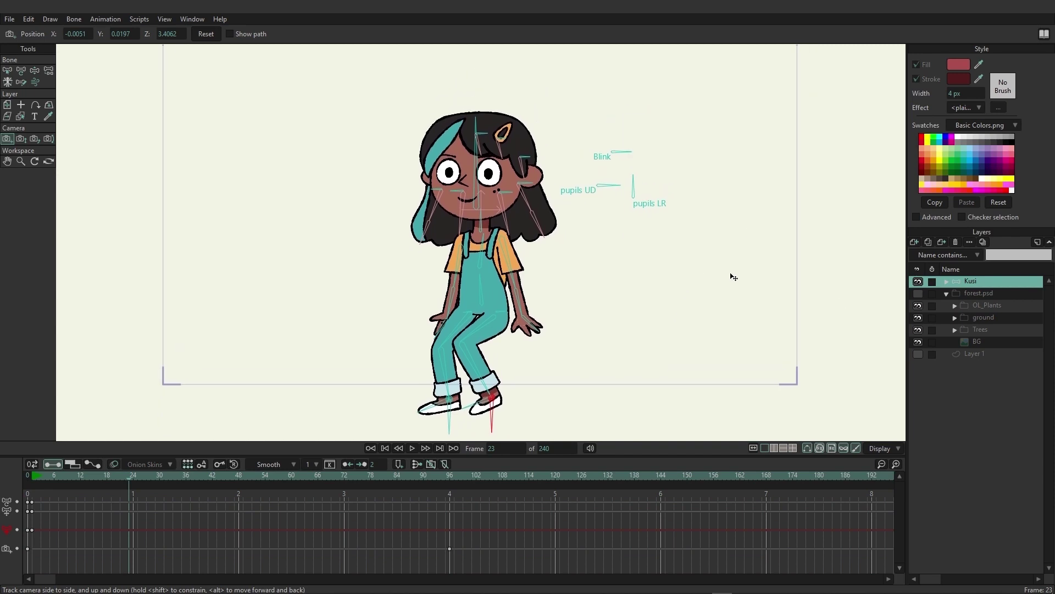
Expose the BG layer comp, followed by the Ground layer comp
{"action": "left_click", "coordinate": [983, 243]}
{"action": "mouse_move", "coordinate": [979, 283]}
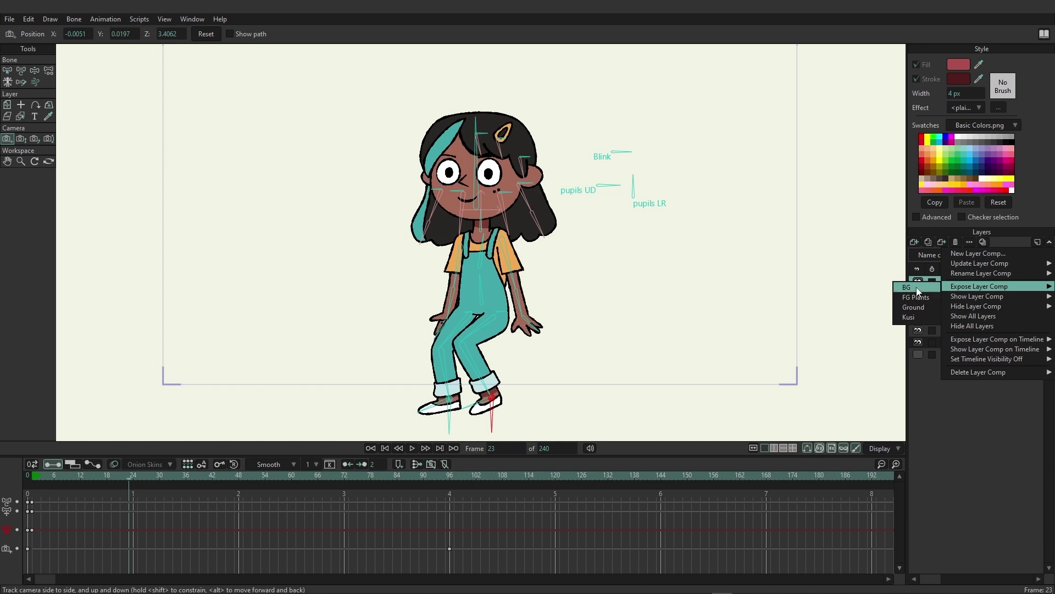
{"action": "left_click", "coordinate": [916, 288]}
{"action": "left_click_drag", "start_coordinate": [615, 205], "coordinate": [611, 273]}
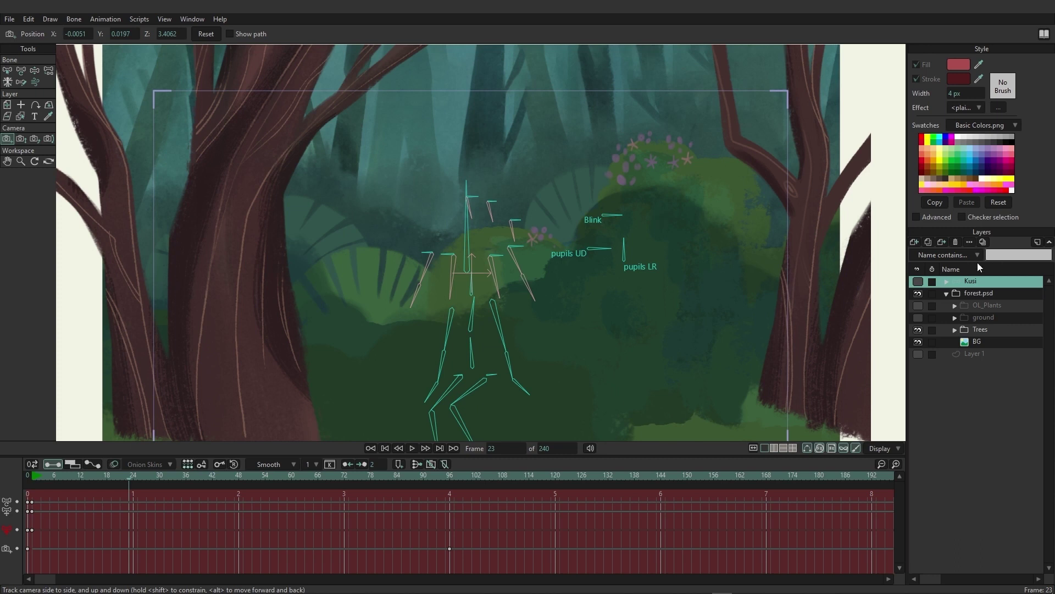
{"action": "mouse_move", "coordinate": [983, 286]}
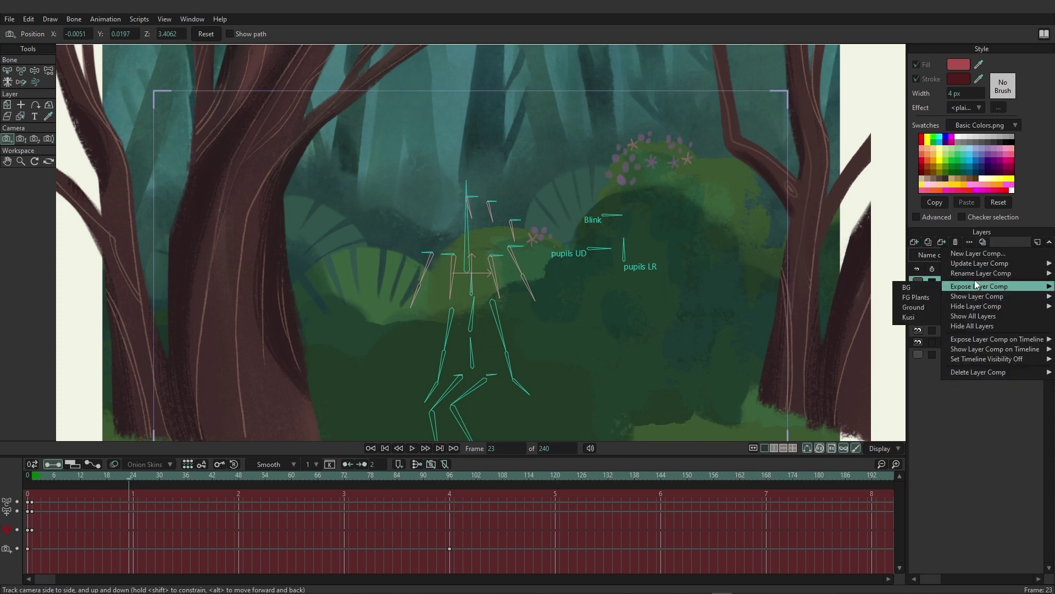
{"action": "left_click", "coordinate": [913, 307]}
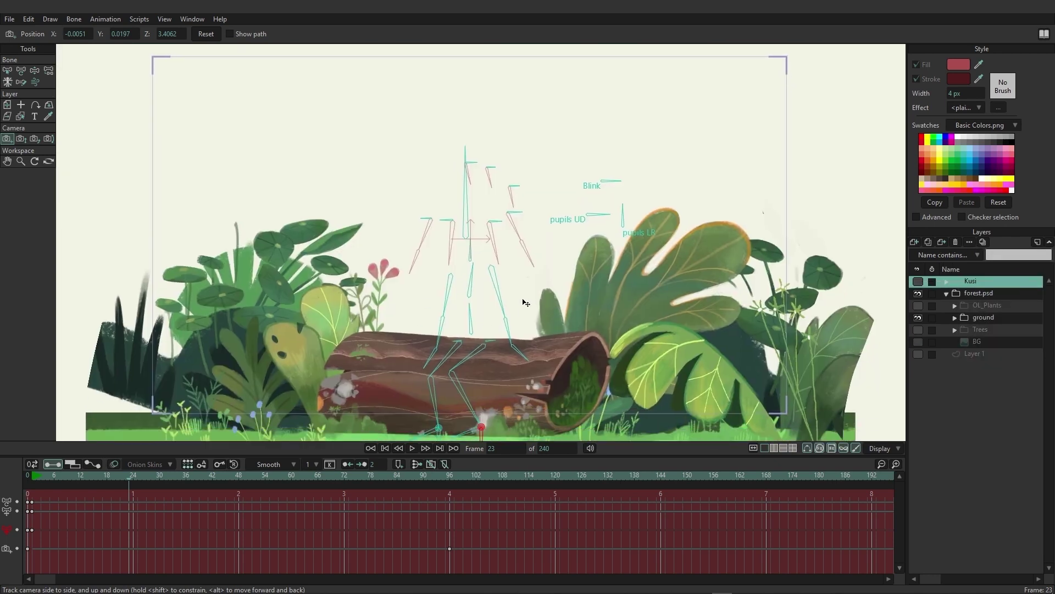
{"action": "left_click", "coordinate": [983, 243]}
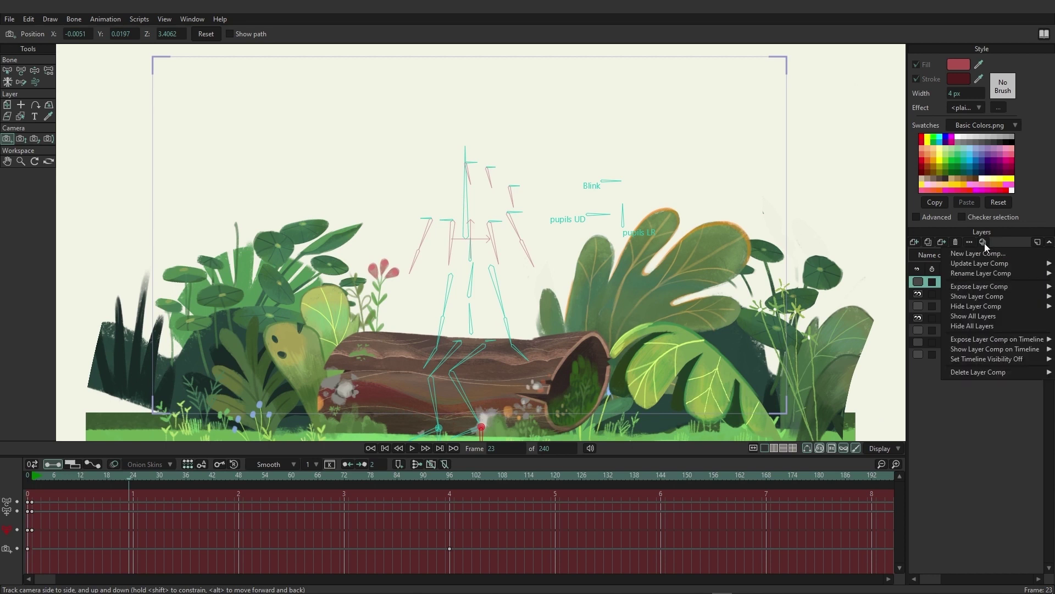
{"action": "mouse_move", "coordinate": [999, 260]}
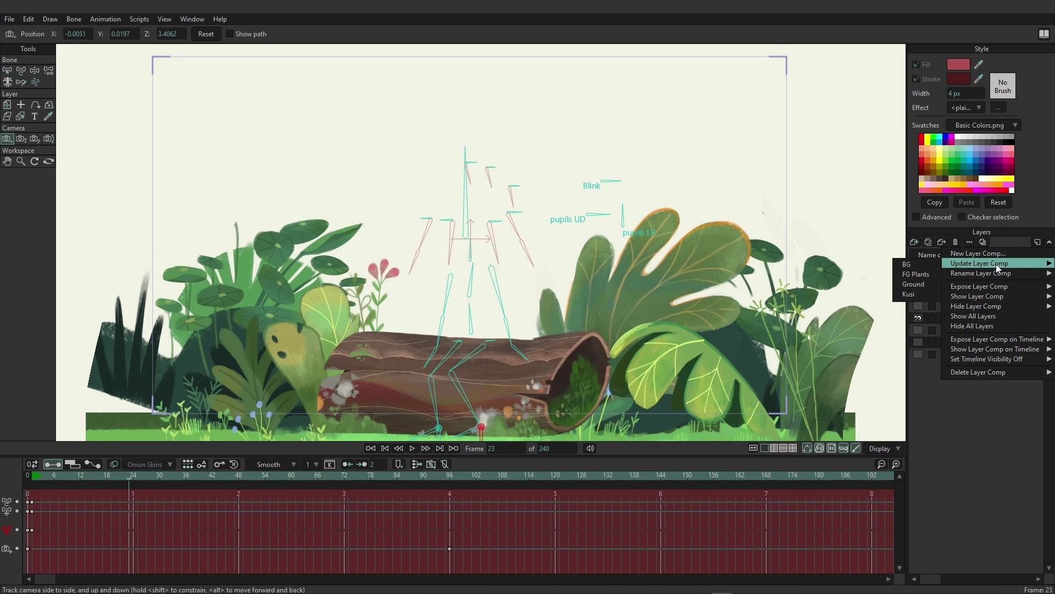
{"action": "left_click", "coordinate": [1018, 212]}
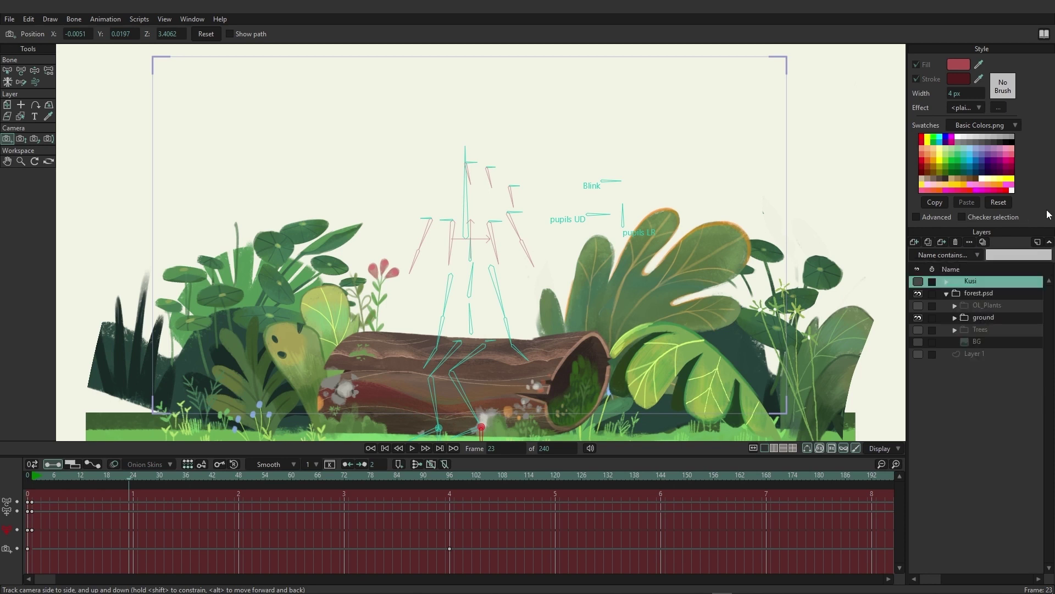
Hide the plants 1 and plants back groups inside the ground group, and update the Ground layer comp with this visibility
{"action": "left_click", "coordinate": [953, 317]}
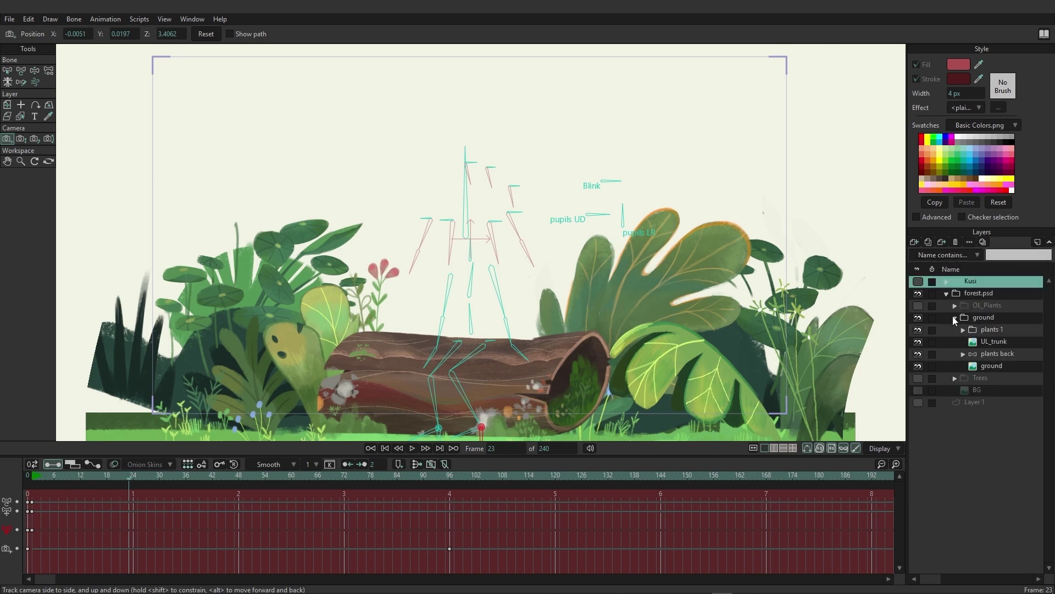
{"action": "left_click", "coordinate": [918, 330]}
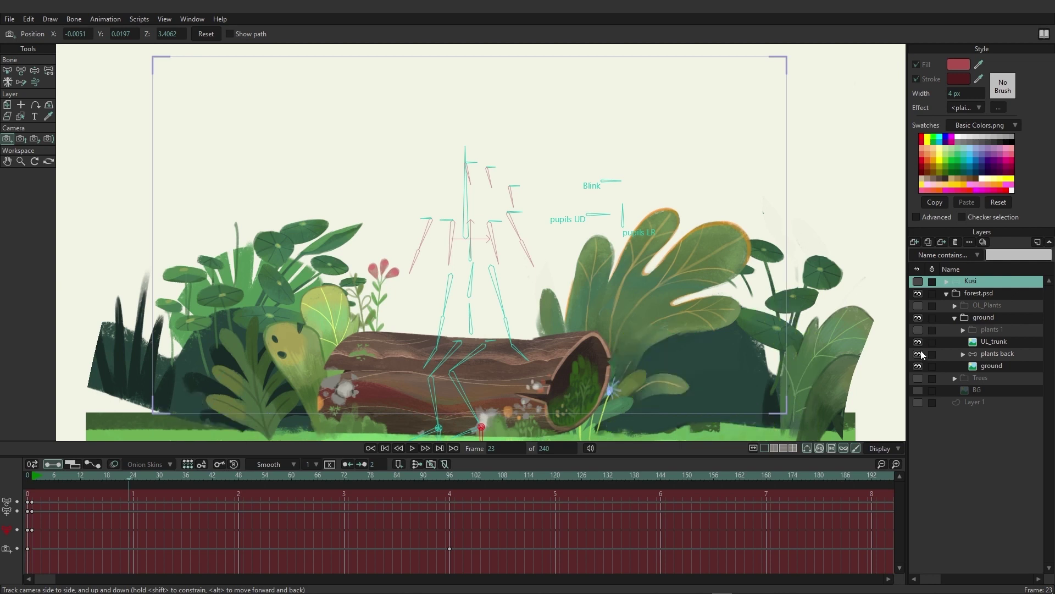
{"action": "left_click", "coordinate": [919, 354]}
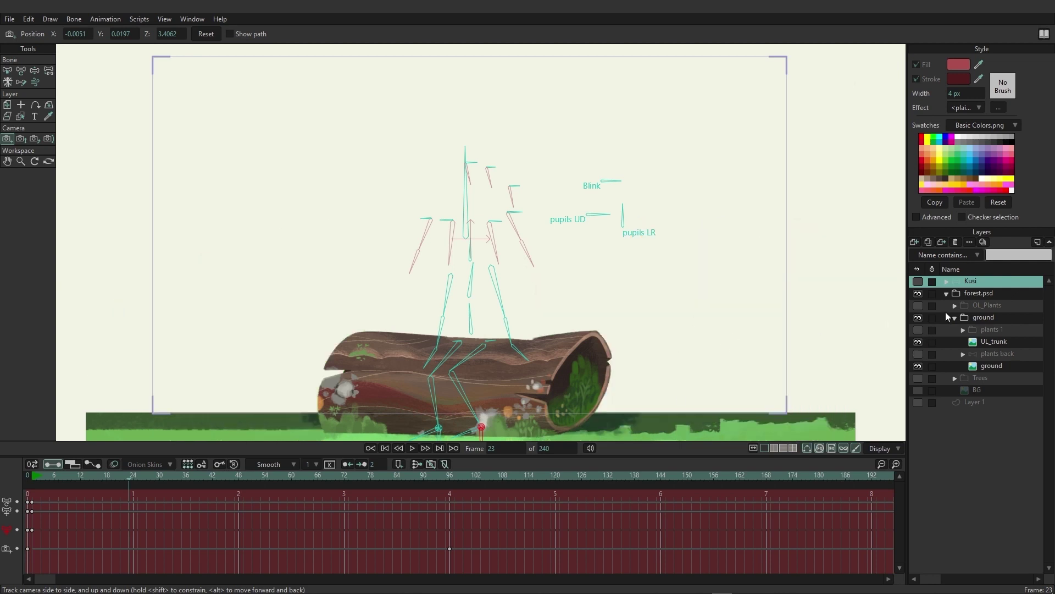
{"action": "left_click", "coordinate": [984, 243]}
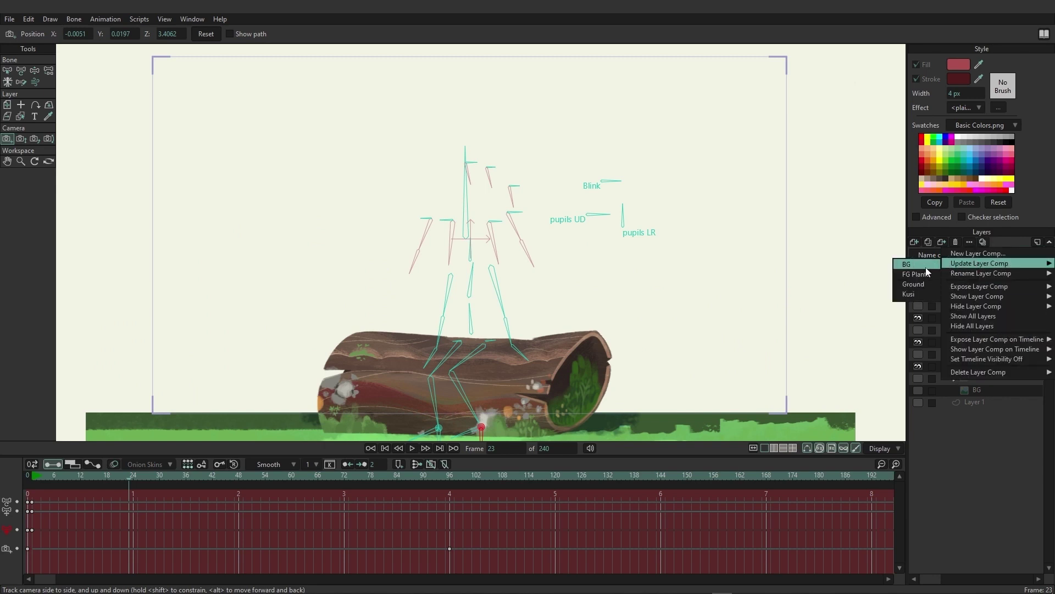
{"action": "left_click", "coordinate": [914, 285]}
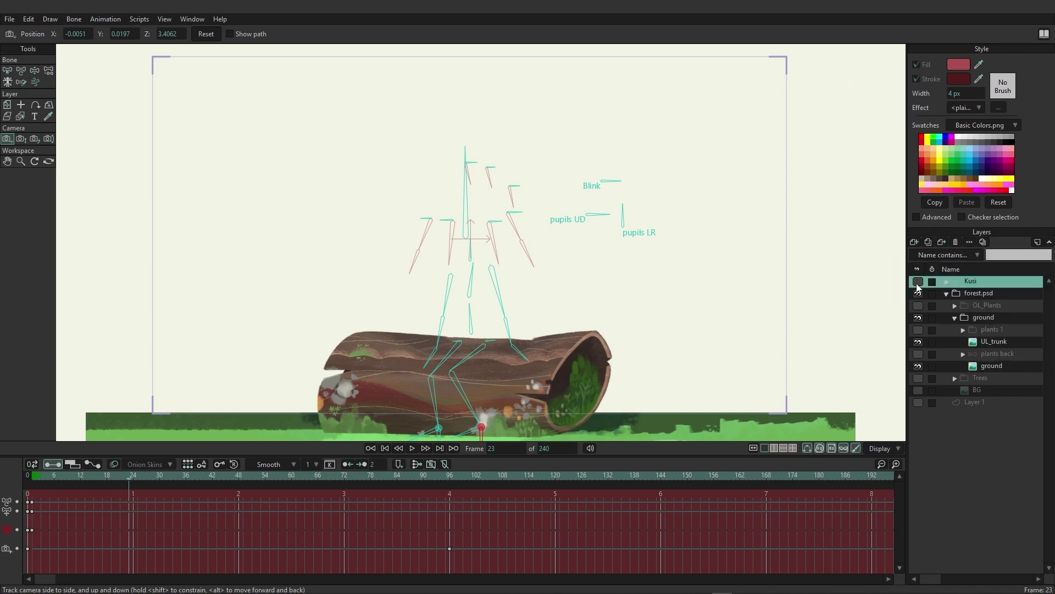
Expose the Kusi layer comp, followed by the Ground layer comp, to check the updated comp
{"action": "left_click", "coordinate": [982, 245]}
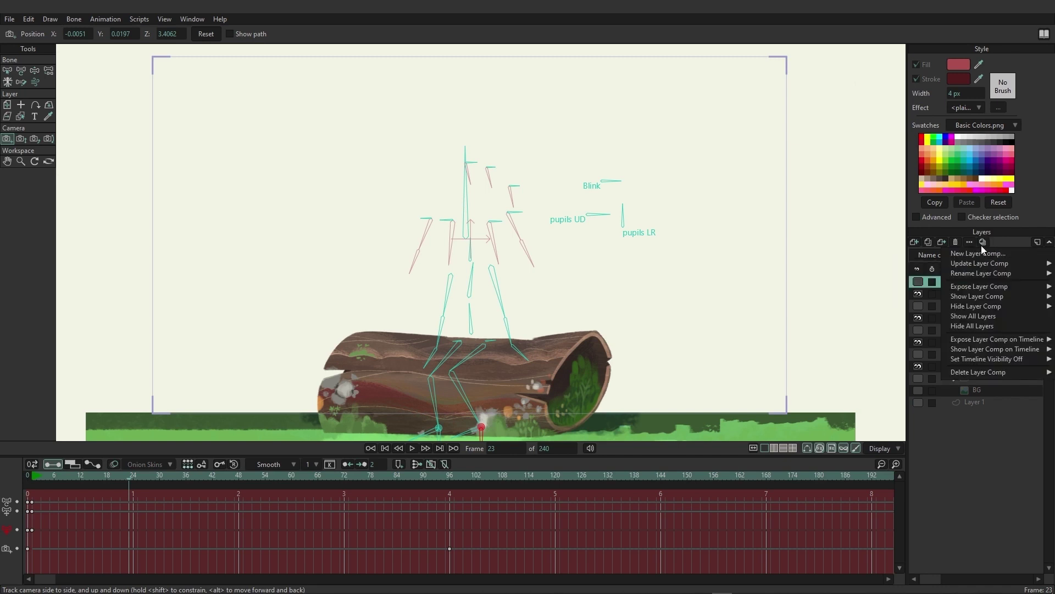
{"action": "mouse_move", "coordinate": [958, 288]}
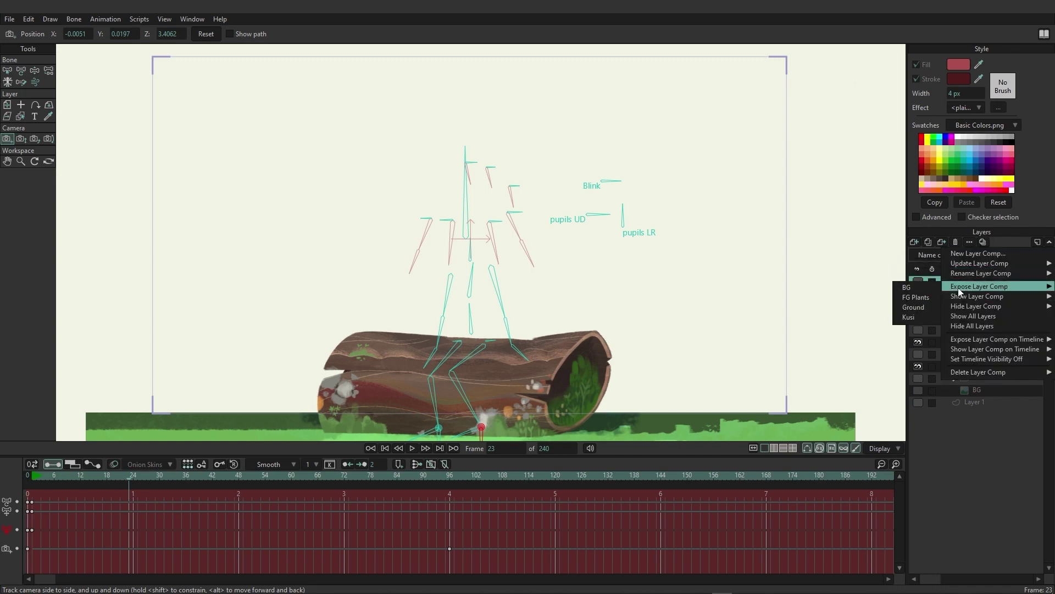
{"action": "left_click", "coordinate": [913, 315]}
{"action": "left_click", "coordinate": [982, 242]}
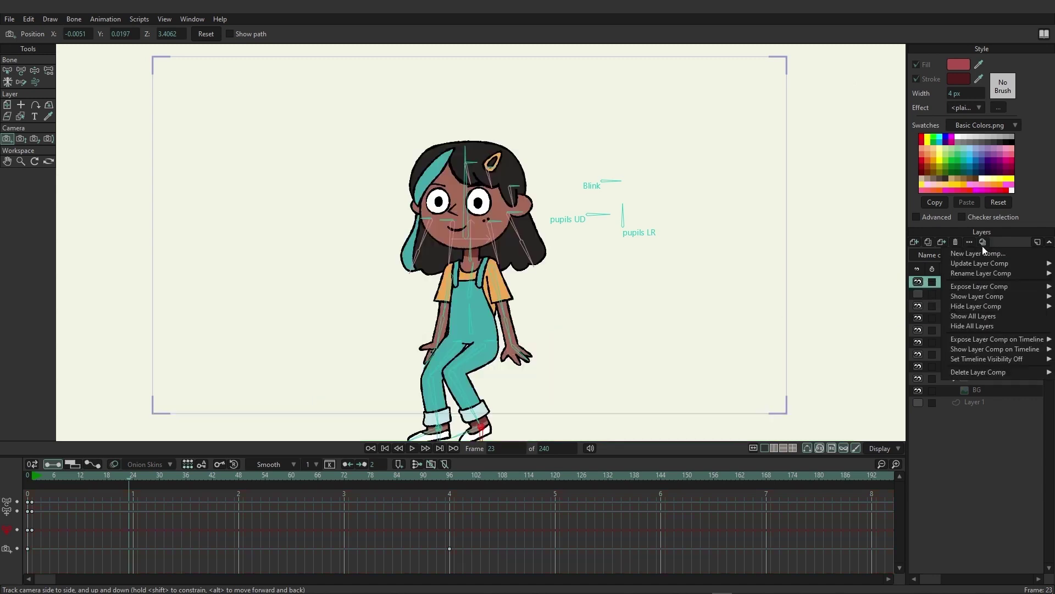
{"action": "mouse_move", "coordinate": [957, 288]}
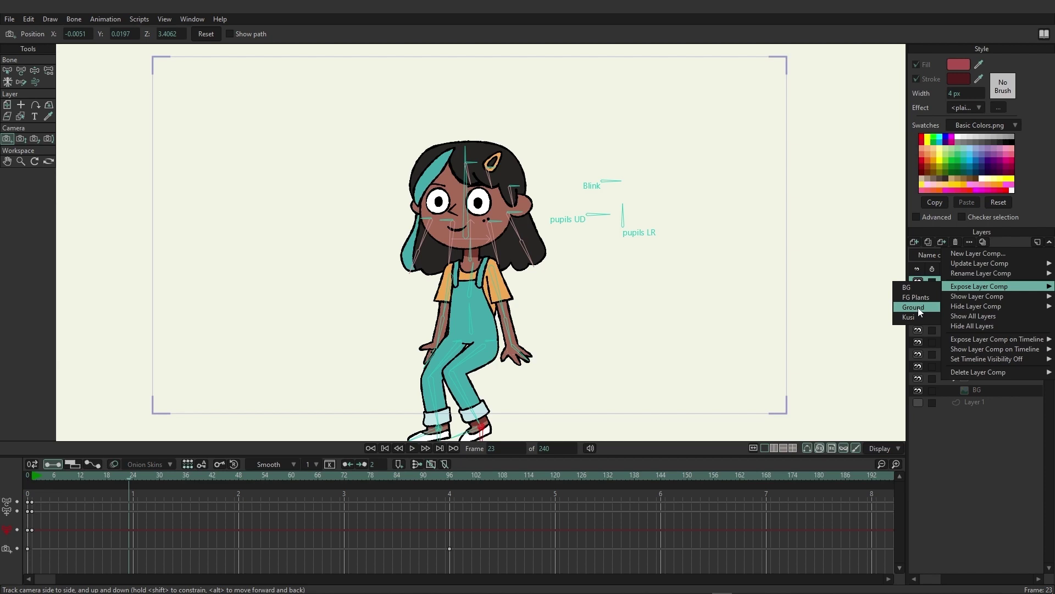
{"action": "left_click", "coordinate": [914, 308]}
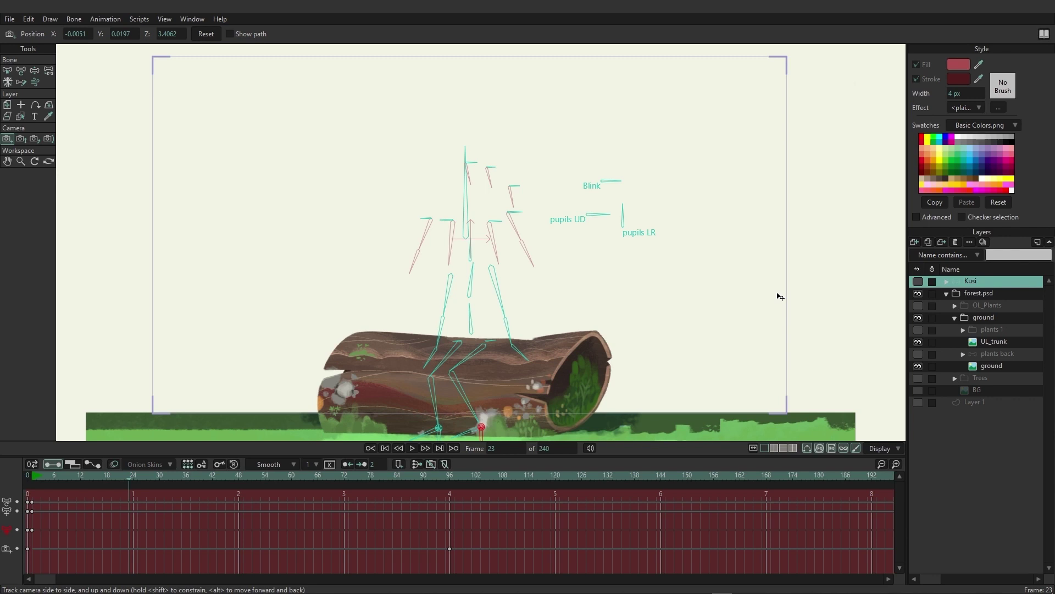
Rename the Ground layer comp as "Ground and Log"
{"action": "left_click", "coordinate": [983, 242]}
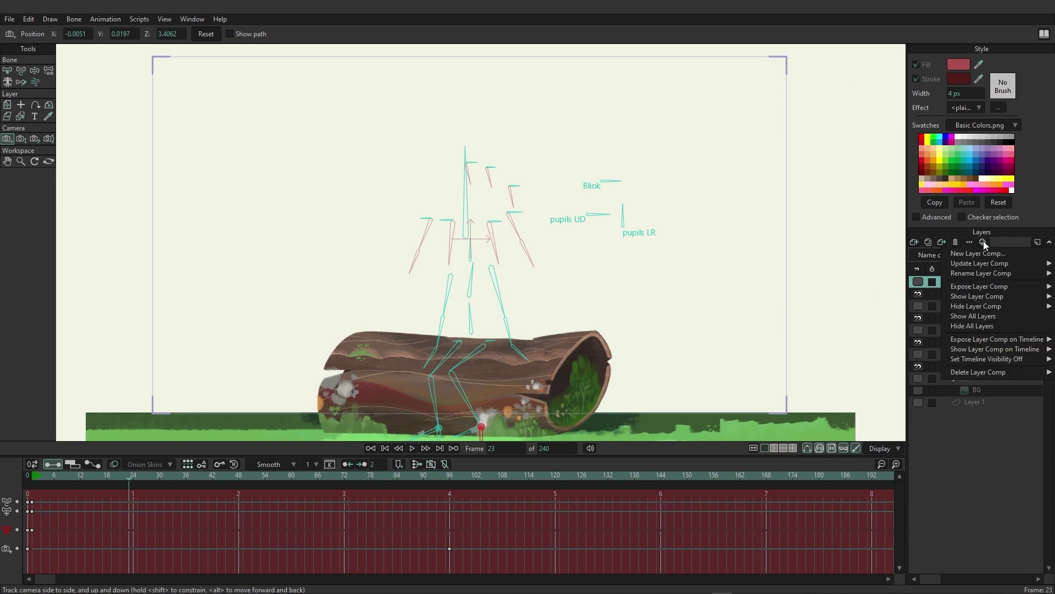
{"action": "mouse_move", "coordinate": [979, 275]}
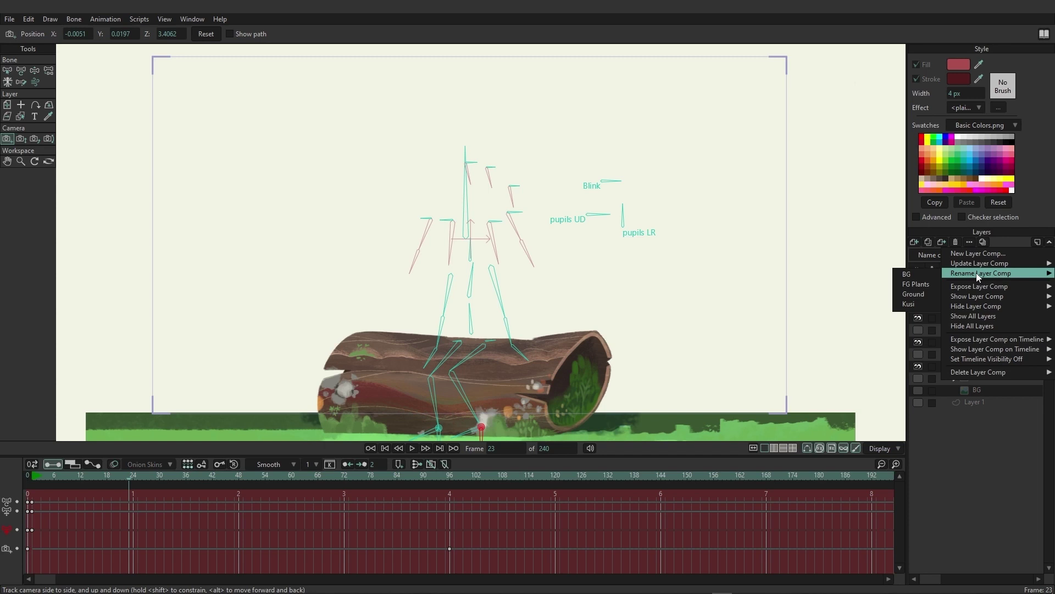
{"action": "left_click", "coordinate": [914, 295]}
{"action": "type", "text": "Ground an"}
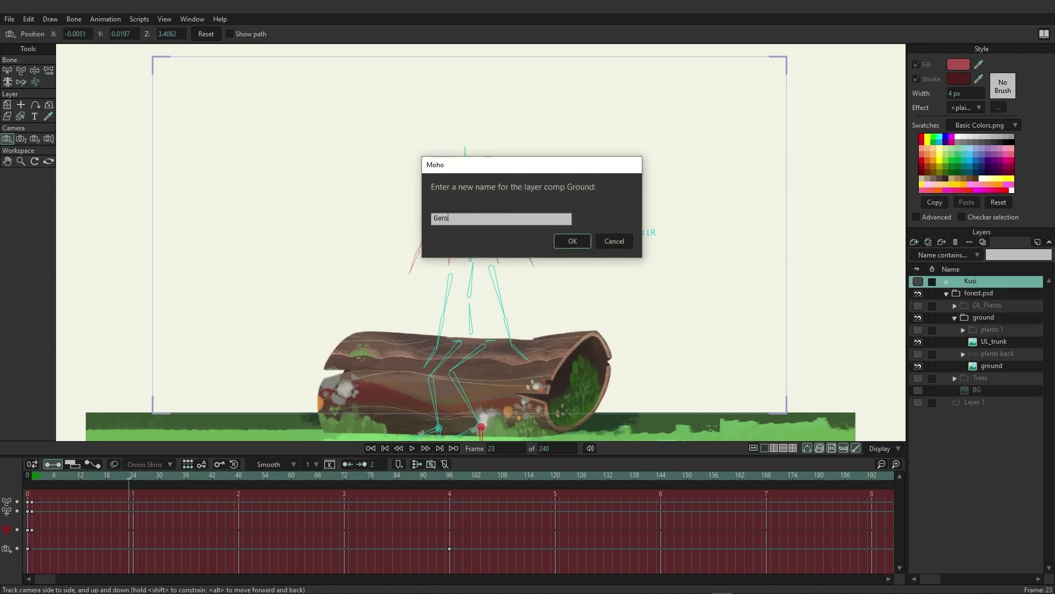
{"action": "type", "text": "d and Log"}
{"action": "left_click", "coordinate": [572, 241]}
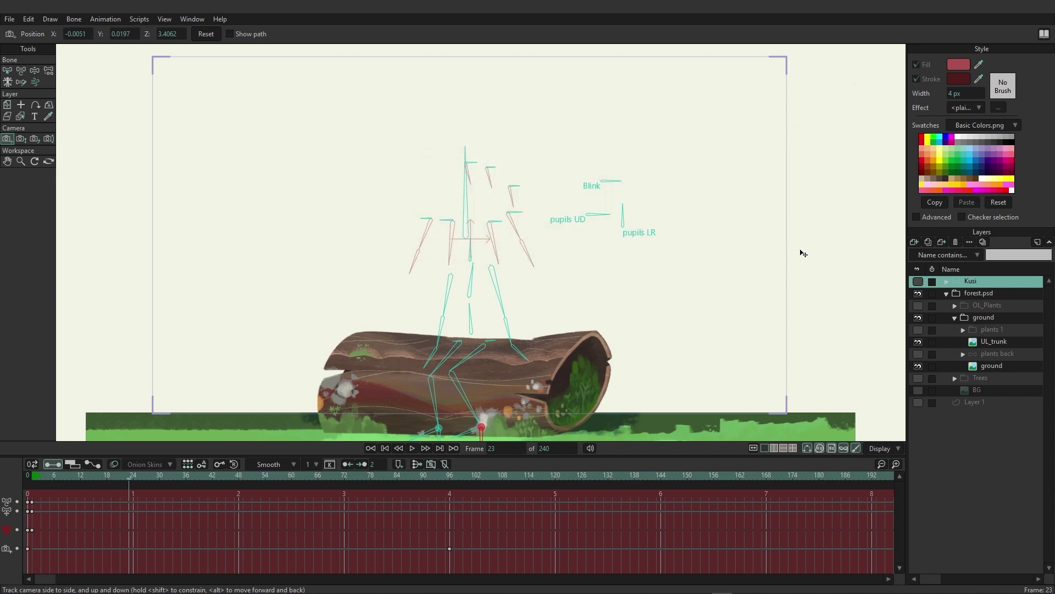
Expose the BG layer comp and show the Ground and Log layer comp together with it
{"action": "left_click", "coordinate": [983, 244]}
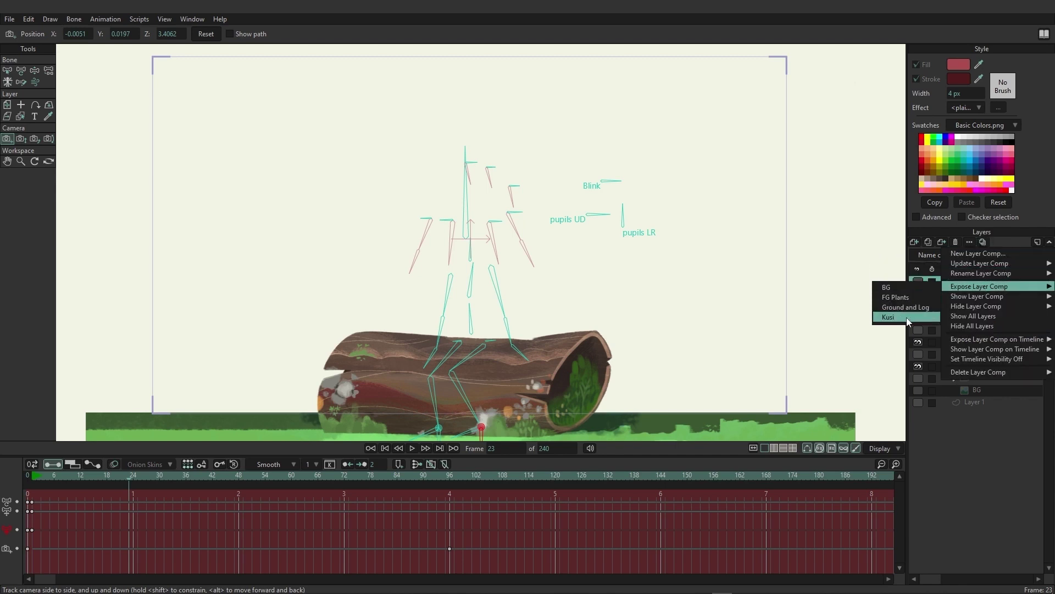
{"action": "left_click", "coordinate": [914, 287]}
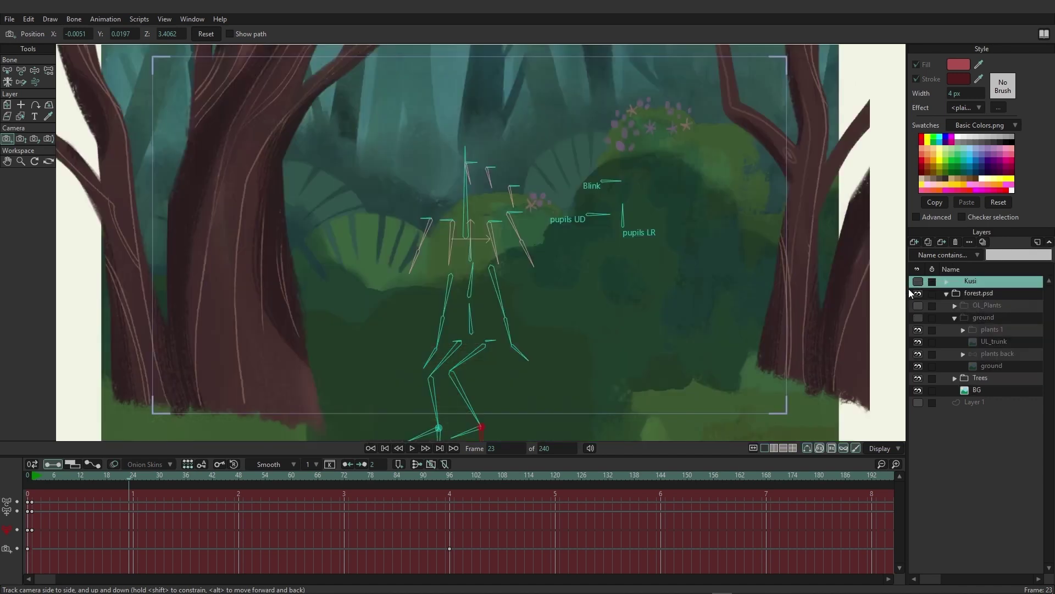
{"action": "left_click", "coordinate": [984, 243]}
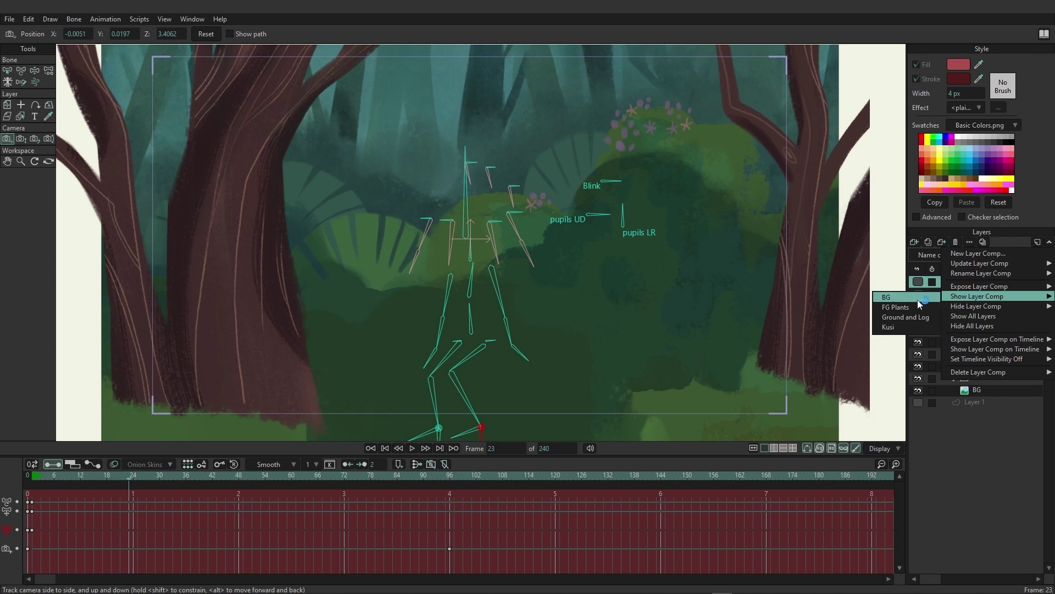
{"action": "left_click", "coordinate": [902, 319]}
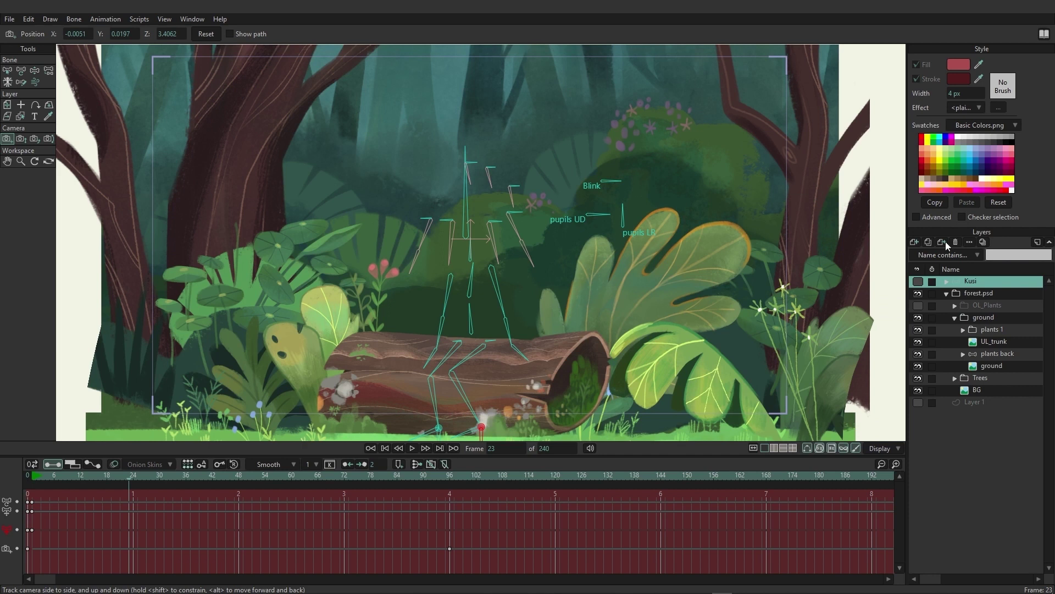
Hide the Ground and Log layer comp while other layers are still shown
{"action": "left_click", "coordinate": [983, 242]}
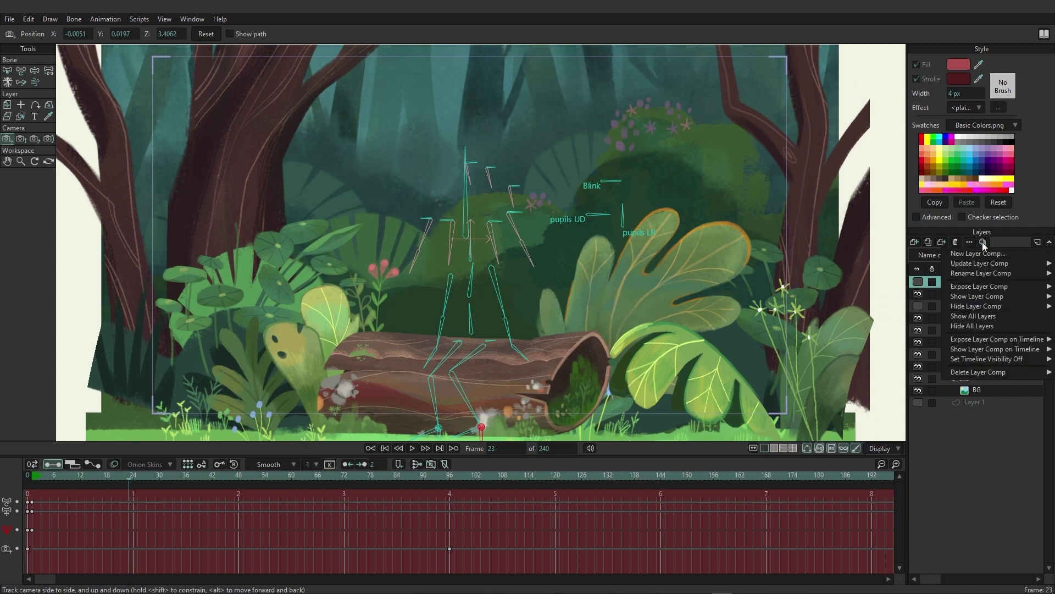
{"action": "mouse_move", "coordinate": [990, 309]}
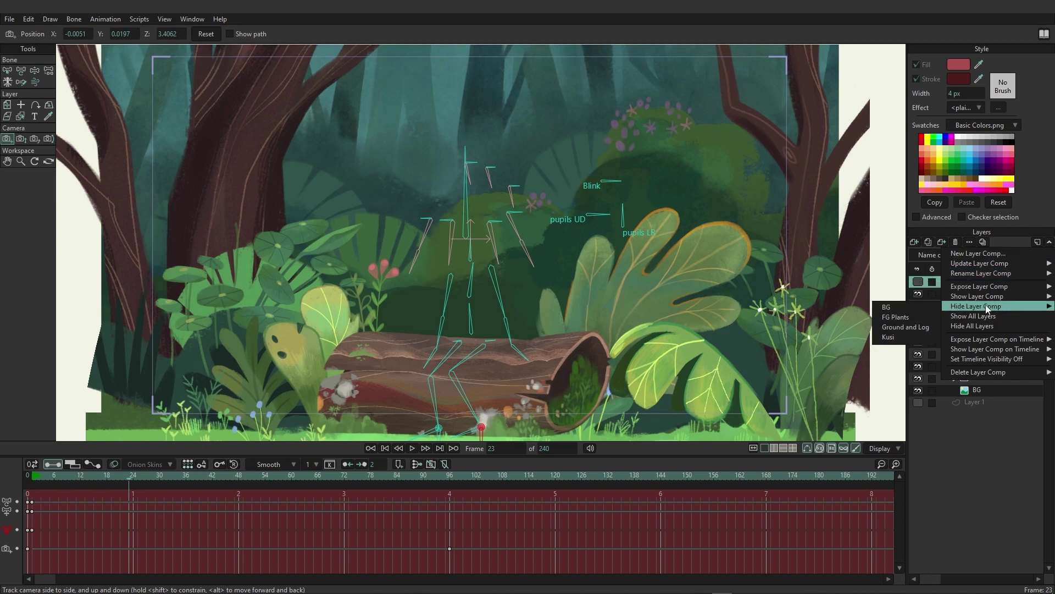
{"action": "left_click", "coordinate": [914, 327]}
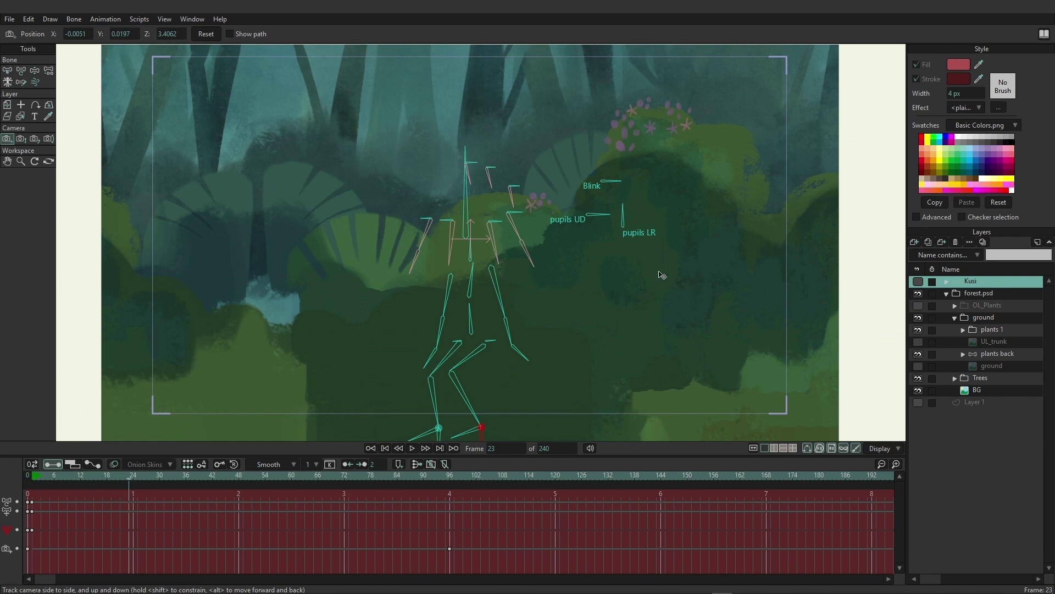
Show all layers of the scene at once, and hide them all again using the layer comp commands
{"action": "left_click", "coordinate": [983, 243]}
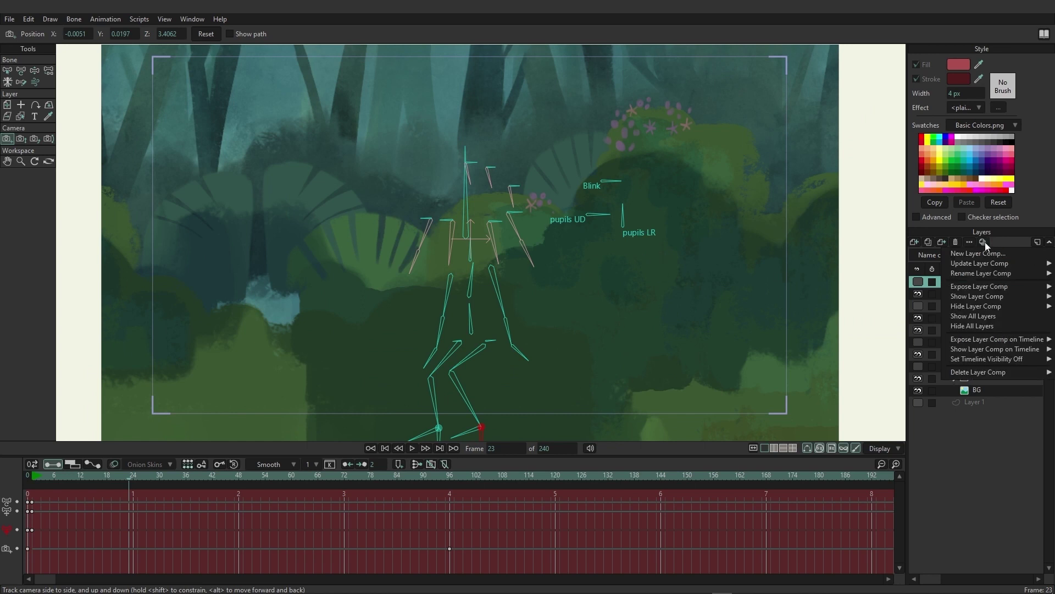
{"action": "left_click", "coordinate": [989, 316]}
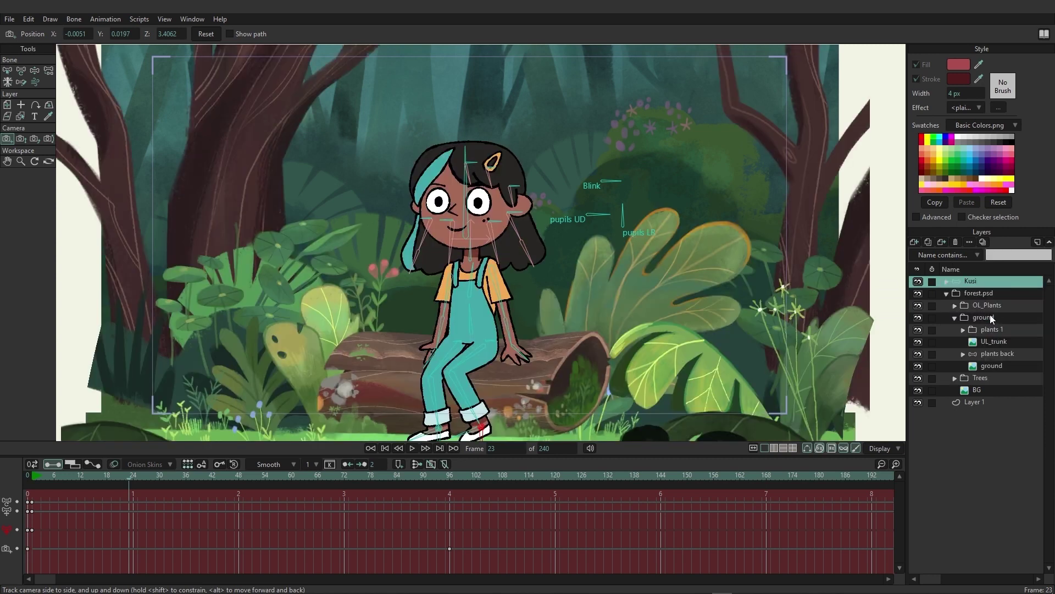
{"action": "left_click", "coordinate": [983, 242]}
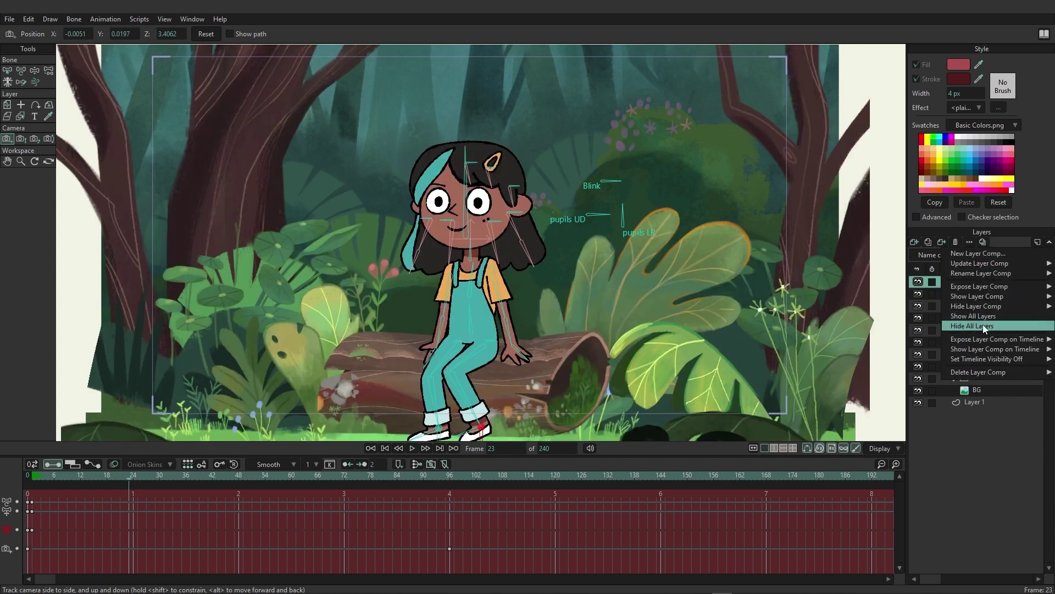
{"action": "left_click", "coordinate": [982, 324]}
Expose the Ground and Log layer comp on the timeline
{"action": "left_click", "coordinate": [983, 242]}
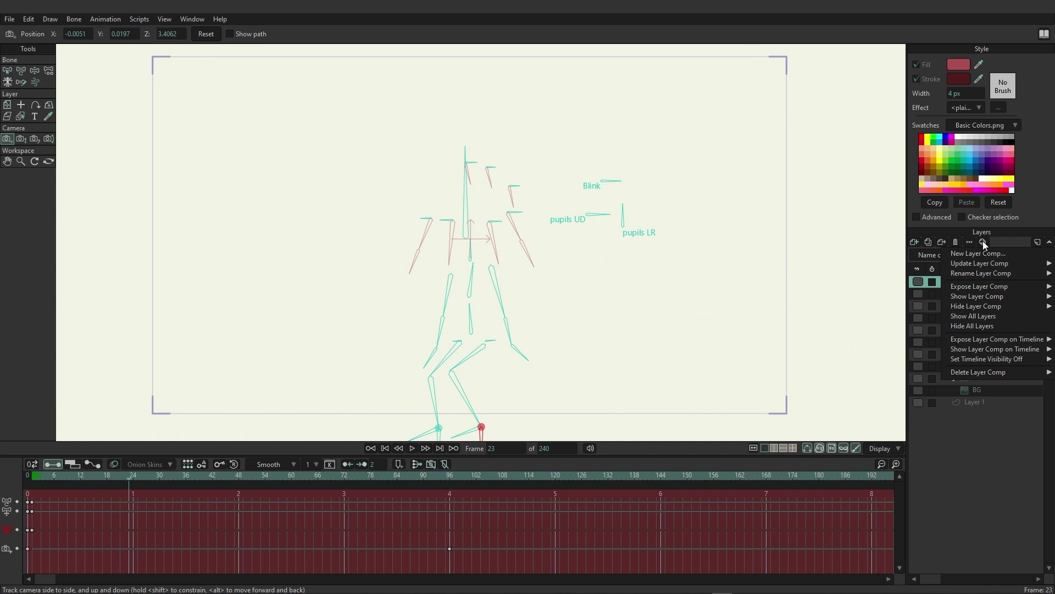
{"action": "mouse_move", "coordinate": [977, 337]}
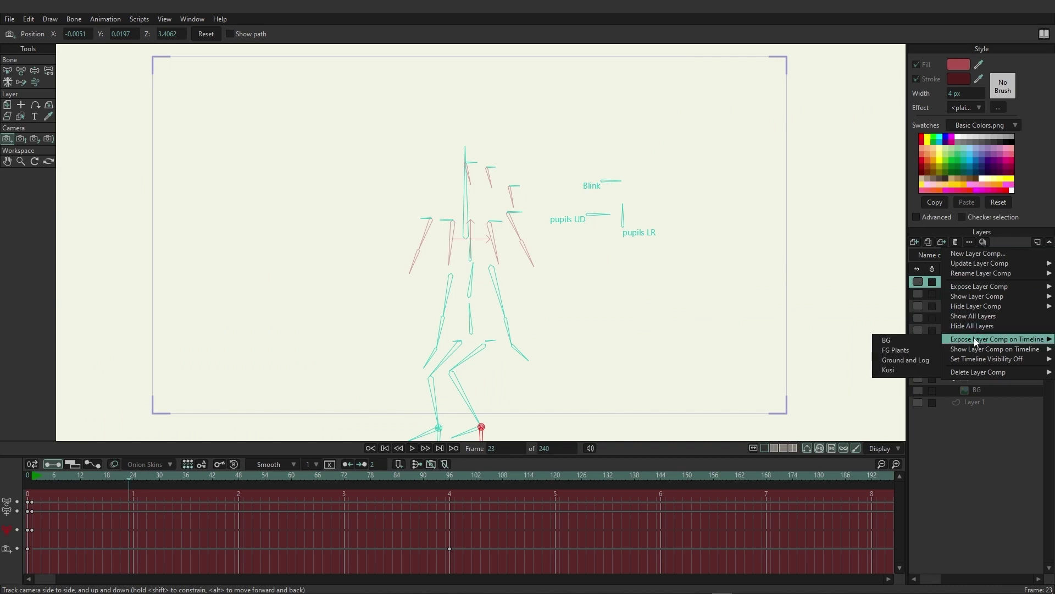
{"action": "left_click", "coordinate": [901, 369]}
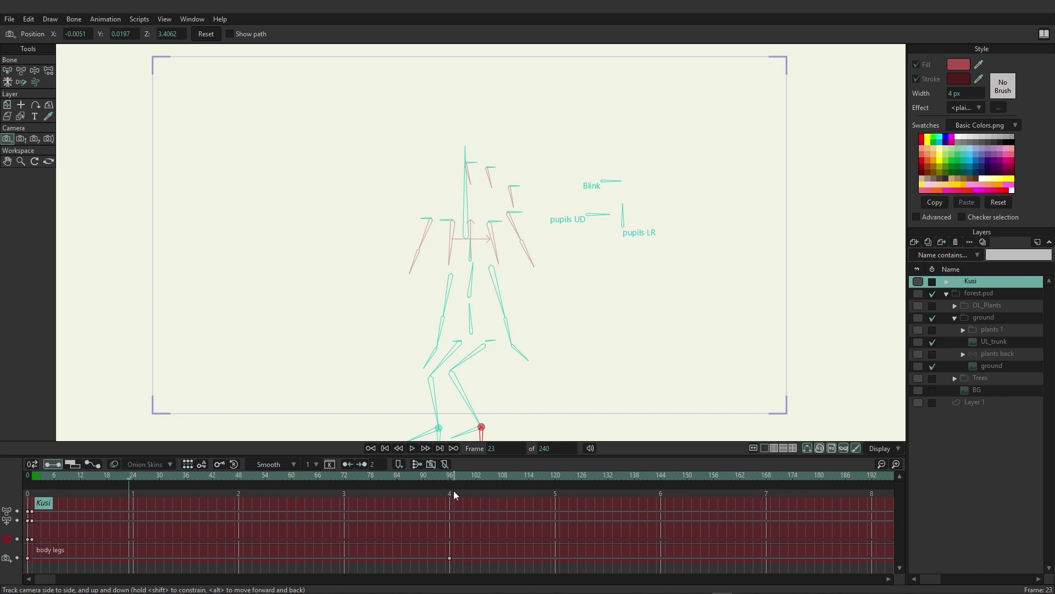
Go to frame 12, select the ground image layer, and review the layers exposed on the timeline and the timeline comp options
{"action": "left_click_drag", "start_coordinate": [47, 476], "coordinate": [79, 476]}
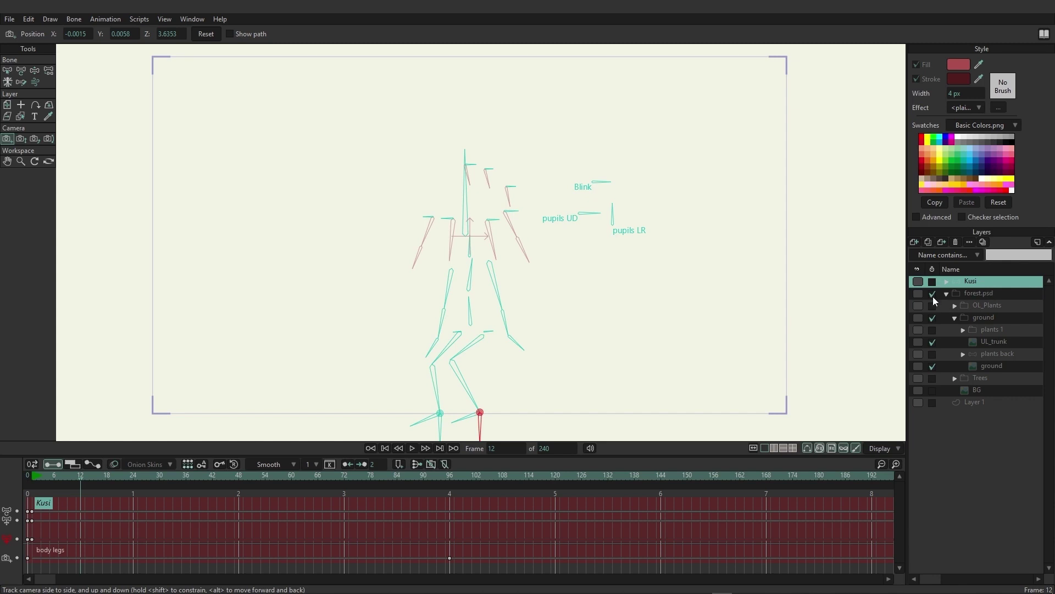
{"action": "left_click", "coordinate": [985, 294]}
{"action": "left_click", "coordinate": [984, 319]}
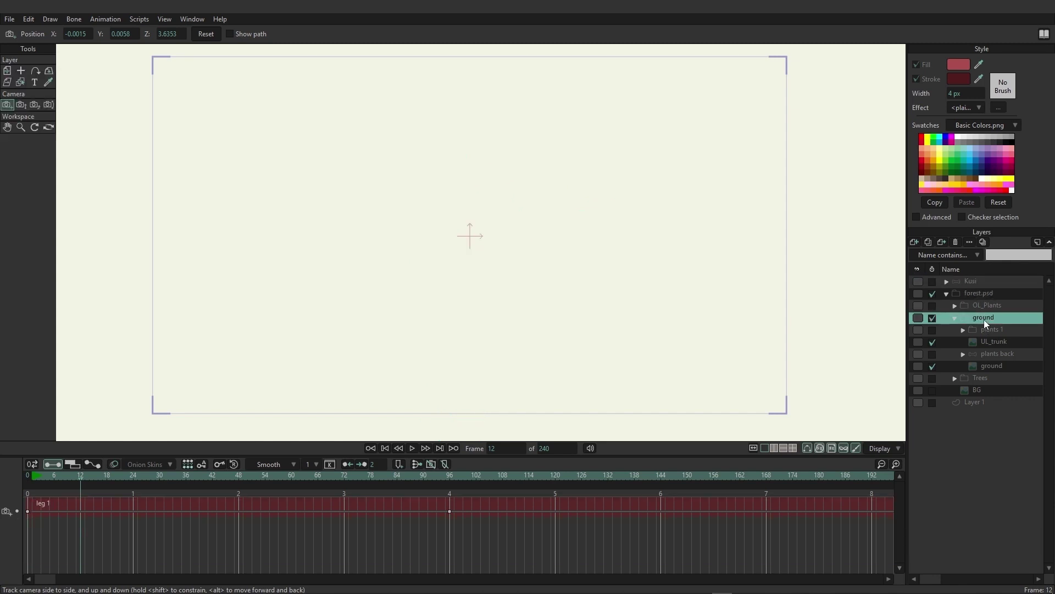
{"action": "left_click", "coordinate": [1001, 343]}
{"action": "left_click", "coordinate": [993, 372]}
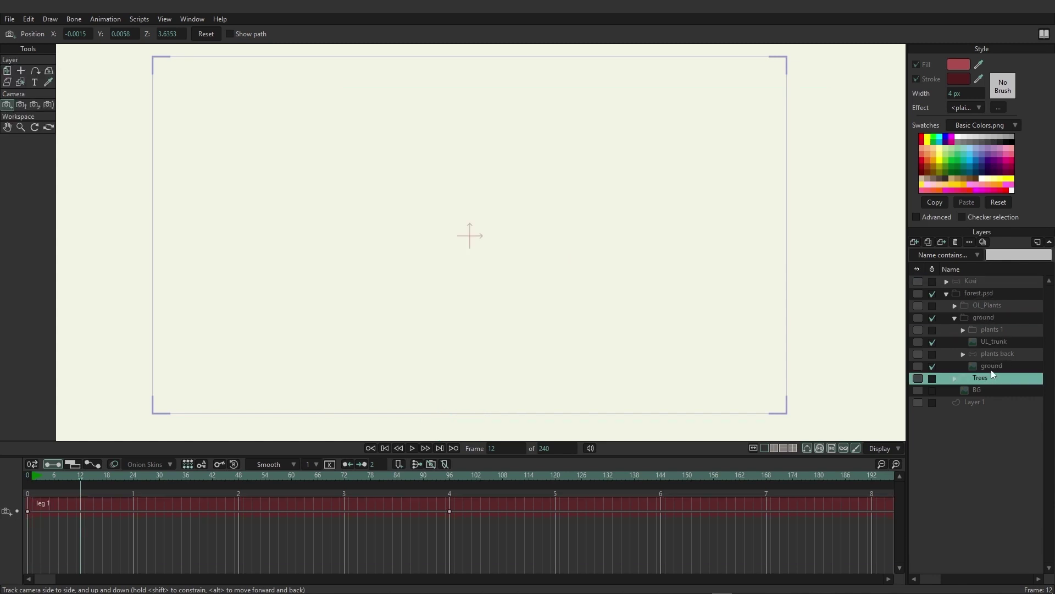
{"action": "left_click", "coordinate": [989, 366]}
{"action": "left_click", "coordinate": [983, 242]}
{"action": "mouse_move", "coordinate": [989, 353]}
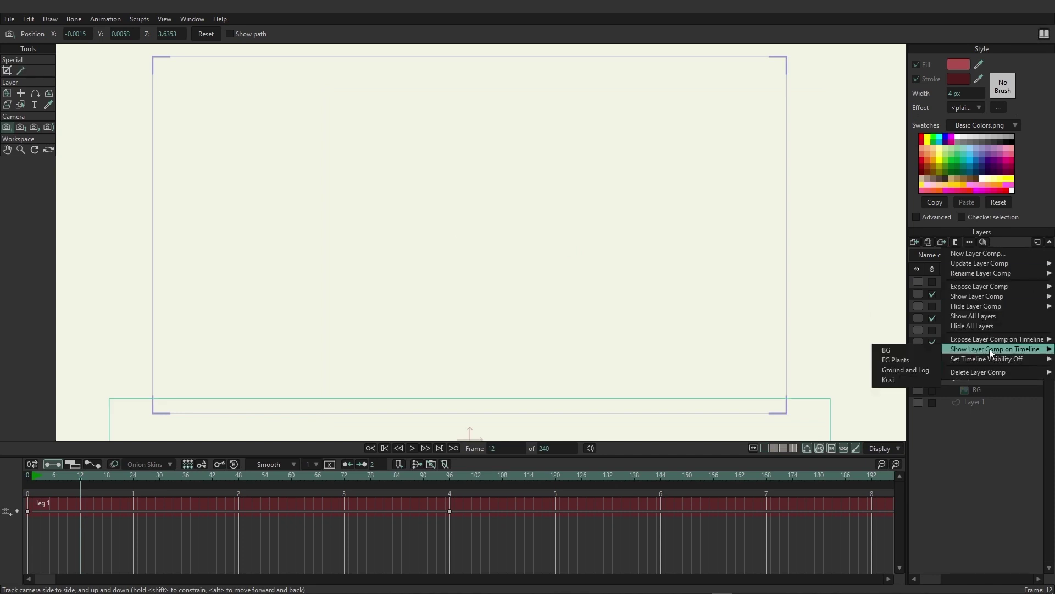
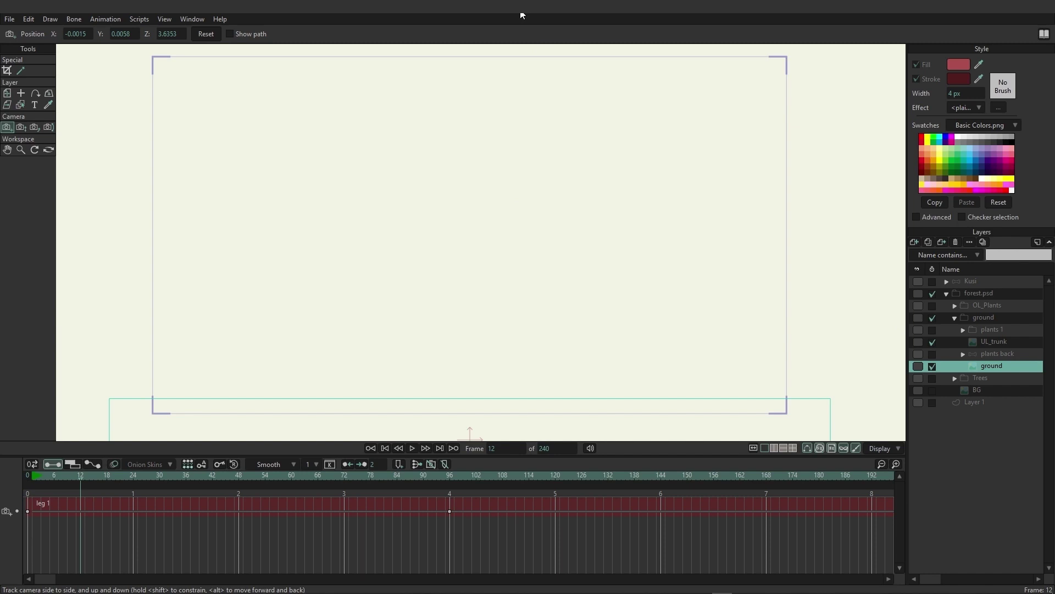
Open the Moho Exporter and review the queued depth_of_field_wind project's export settings, including the option to render a layer comp
{"action": "left_click", "coordinate": [10, 20]}
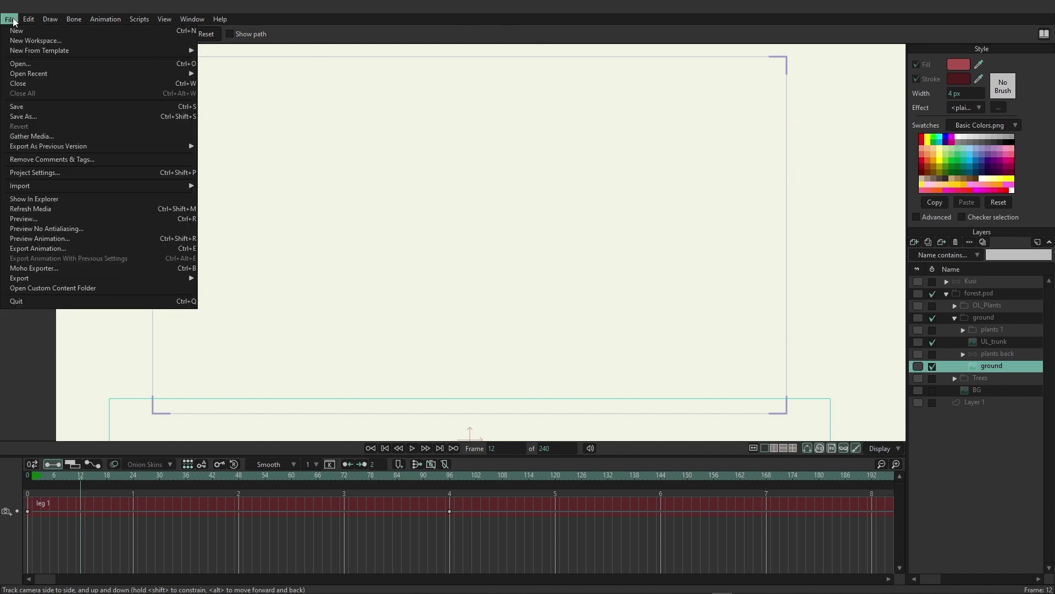
{"action": "left_click", "coordinate": [34, 268]}
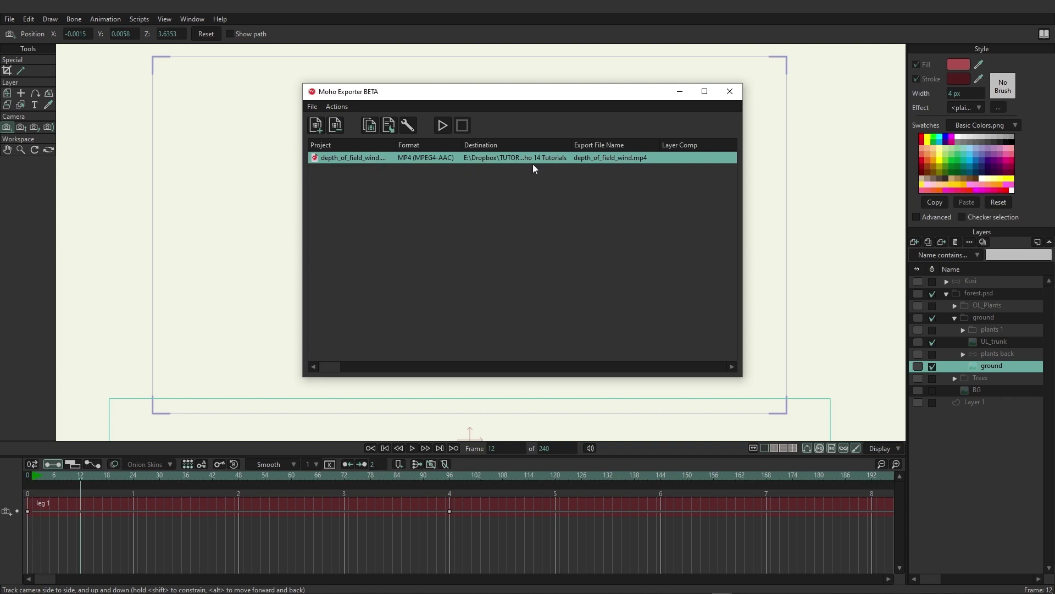
{"action": "left_click", "coordinate": [408, 127]}
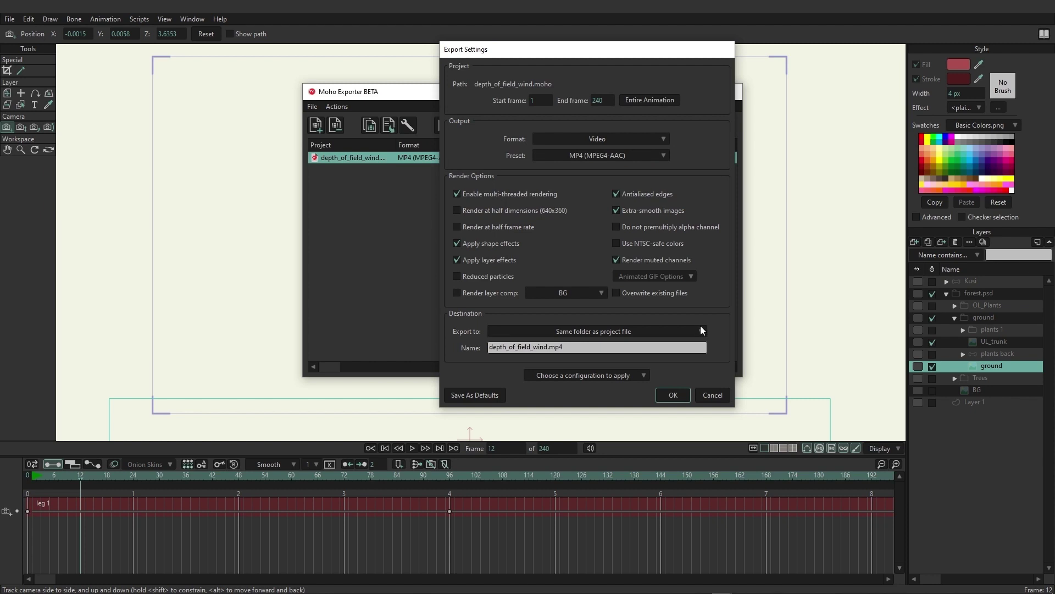
{"action": "left_click", "coordinate": [711, 395]}
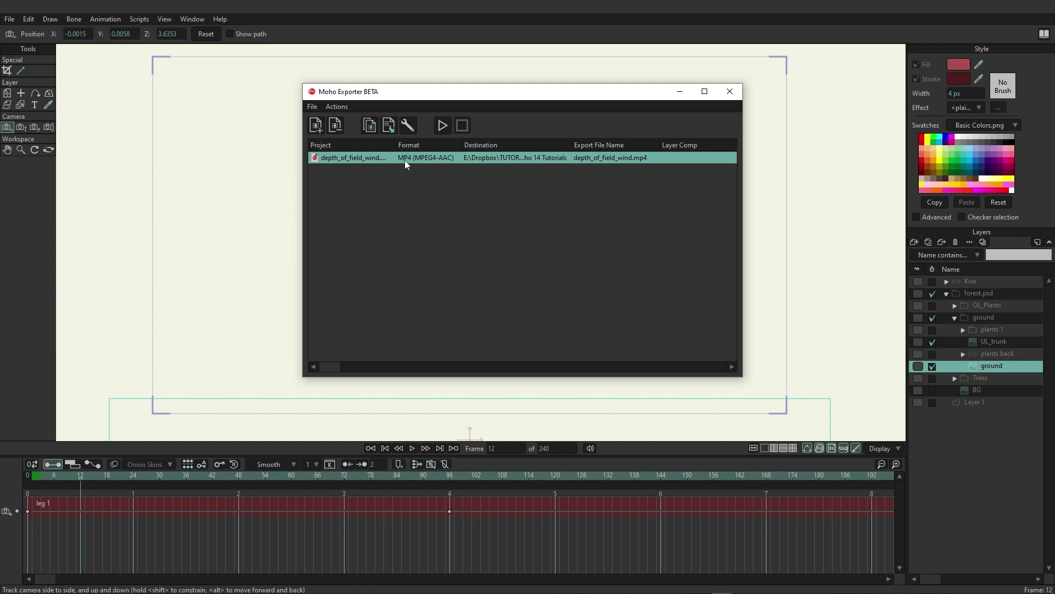
Create a separate export job in the Moho Exporter for each layer comp of the depth_of_field_wind project
{"action": "left_click", "coordinate": [389, 126]}
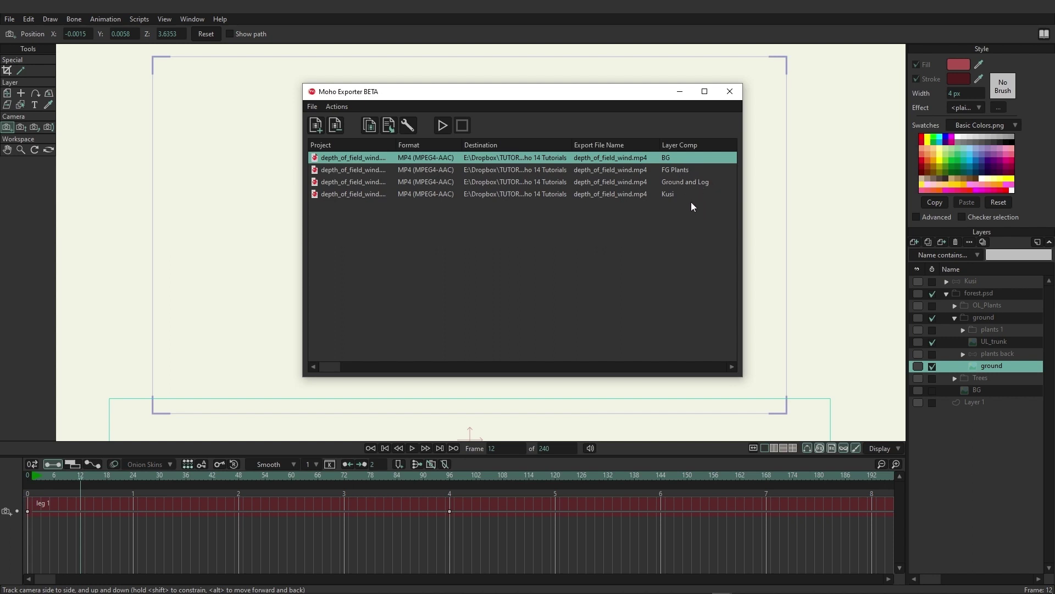
{"action": "left_click", "coordinate": [558, 449]}
{"action": "left_click", "coordinate": [558, 449]}
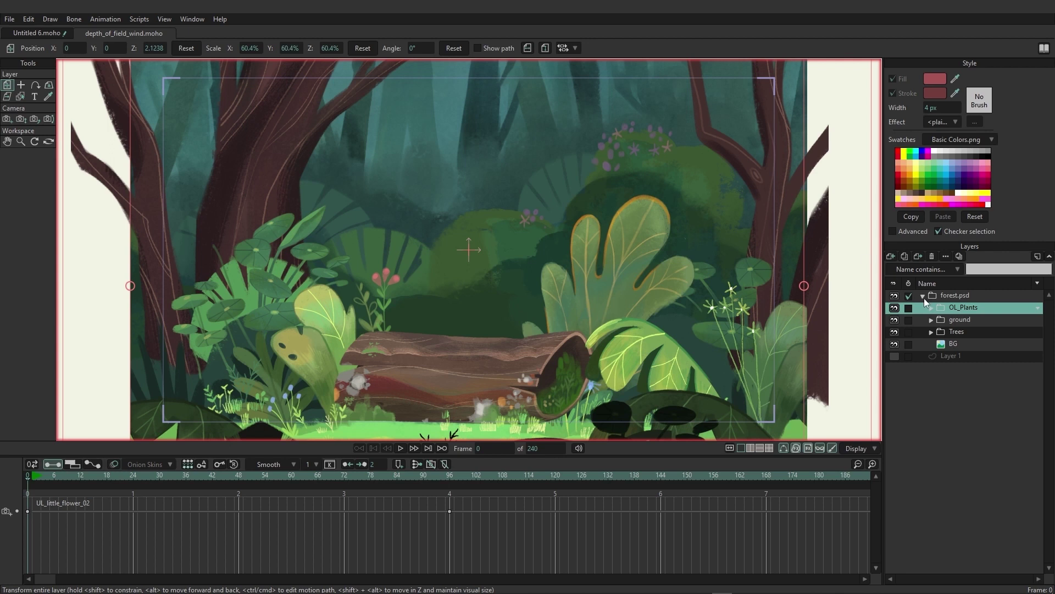
Review the layer comp commands available for the layer list without applying any of them
{"action": "left_click", "coordinate": [944, 256]}
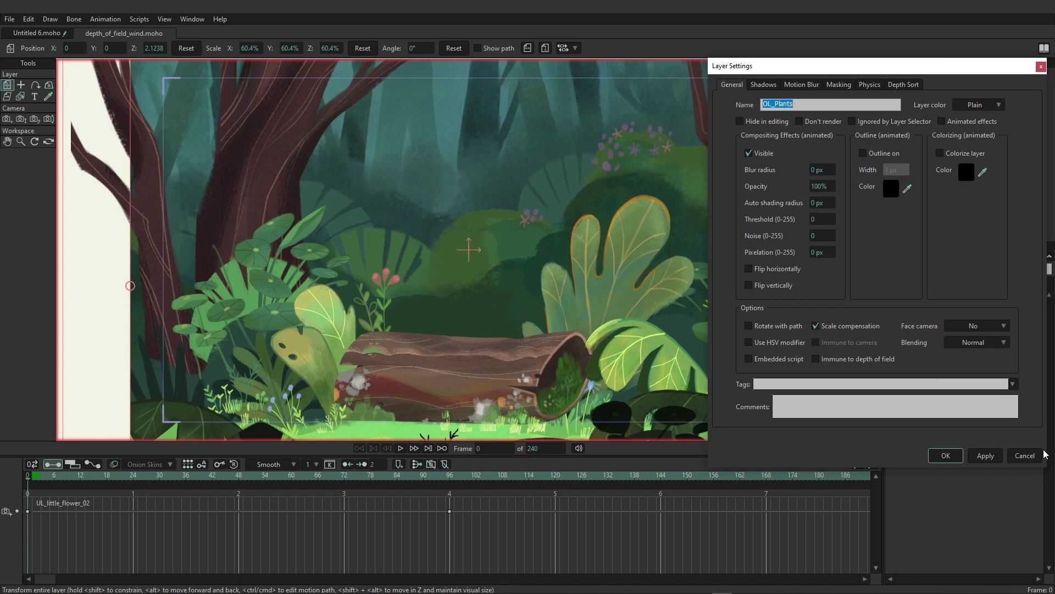
{"action": "left_click", "coordinate": [1024, 455]}
{"action": "left_click", "coordinate": [961, 255]}
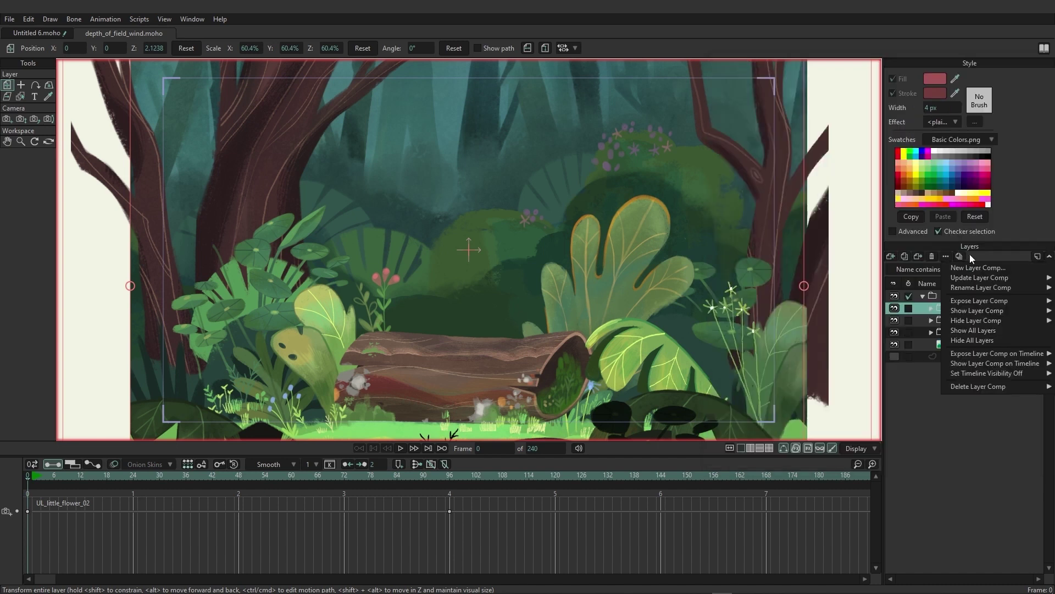
{"action": "left_click", "coordinate": [983, 237]}
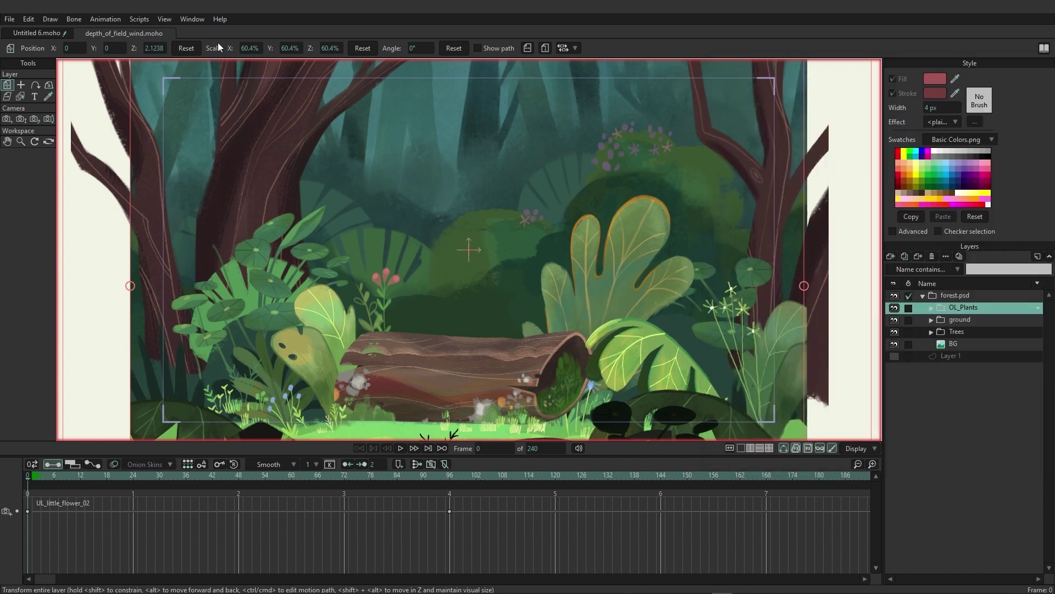
Show the Layer Comps window and place it over the upper middle of the canvas
{"action": "left_click", "coordinate": [194, 20]}
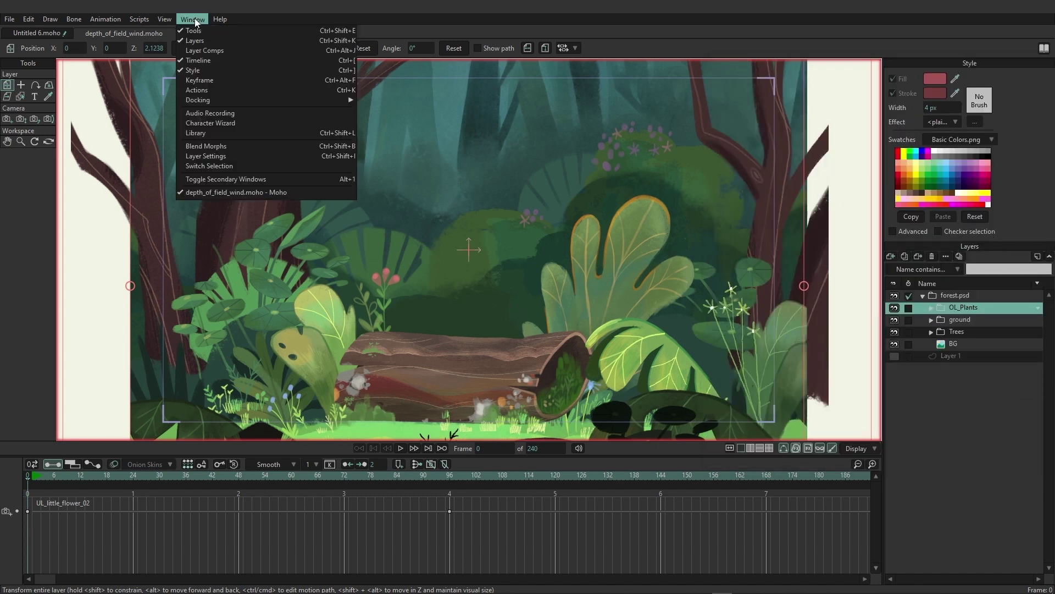
{"action": "left_click", "coordinate": [212, 51]}
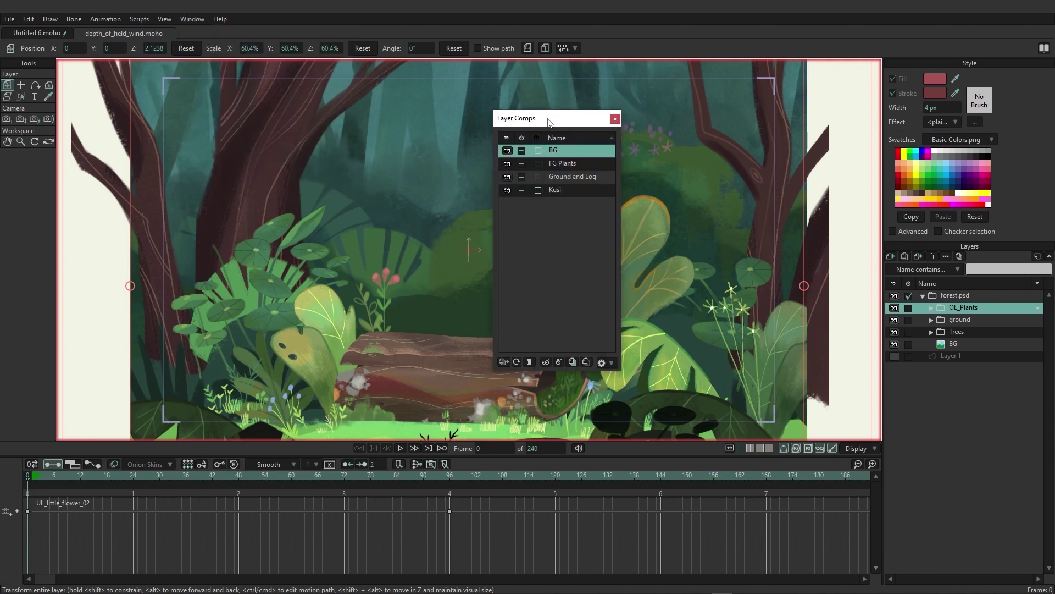
{"action": "left_click_drag", "start_coordinate": [550, 118], "coordinate": [531, 100]}
Toggle the visibility of the BG and FG Plants layer comps off and back on in the Layer Comps window
{"action": "left_click", "coordinate": [488, 134]}
{"action": "left_click", "coordinate": [487, 134]}
{"action": "left_click", "coordinate": [487, 144]}
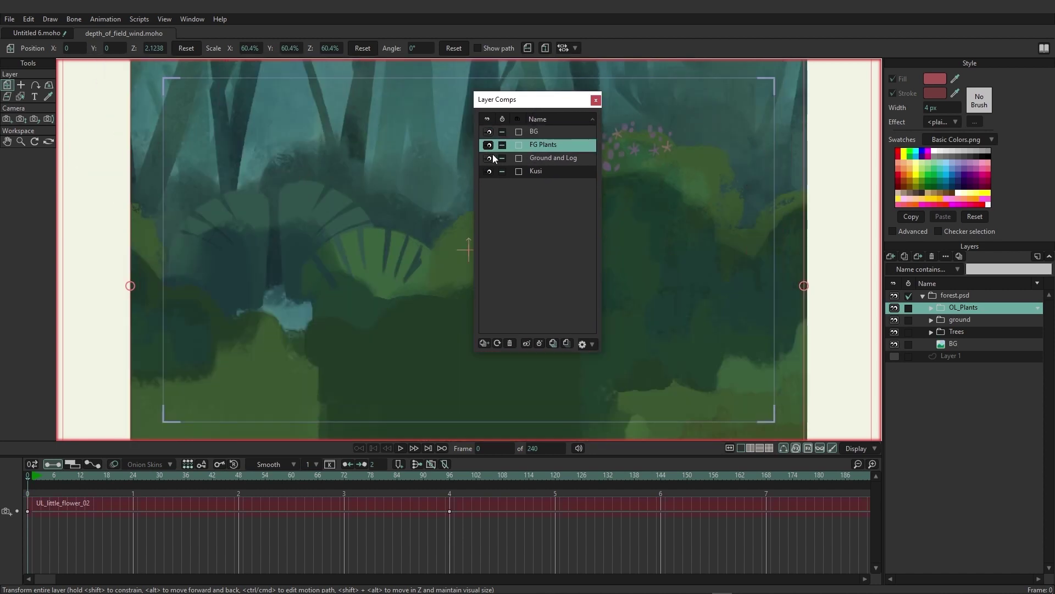
{"action": "left_click", "coordinate": [488, 145]}
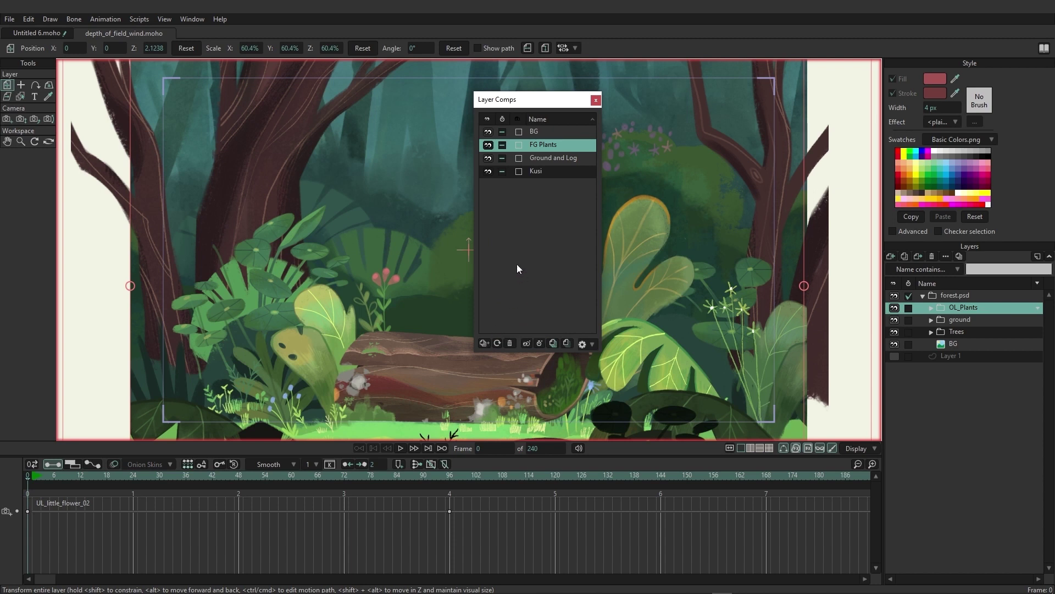
Review the Layer Comps window's new-comp naming prompt and its options for adding or removing selected layers, moving the window aside
{"action": "left_click", "coordinate": [483, 342]}
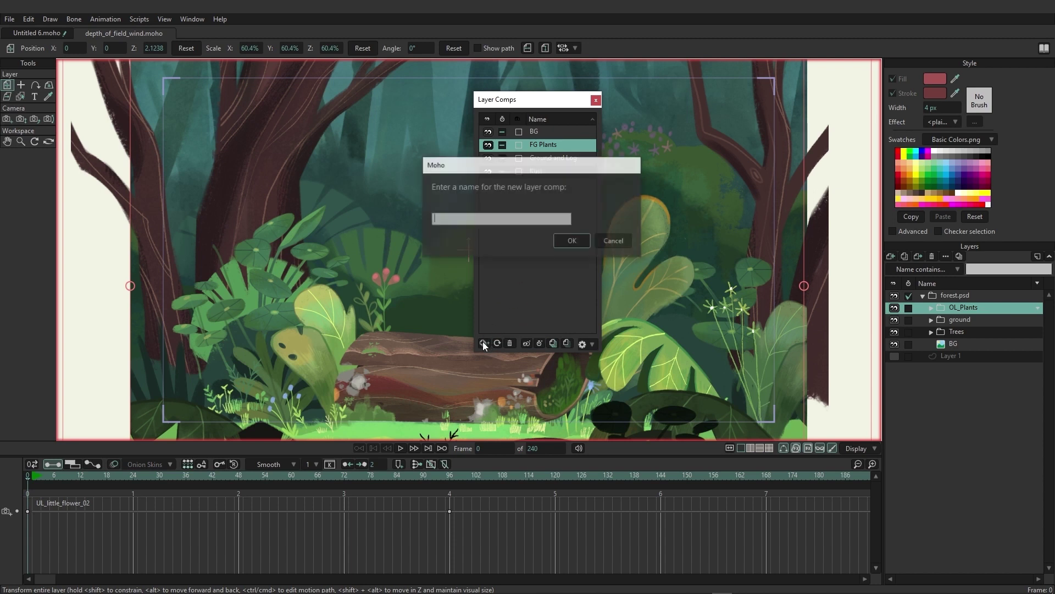
{"action": "left_click", "coordinate": [610, 241]}
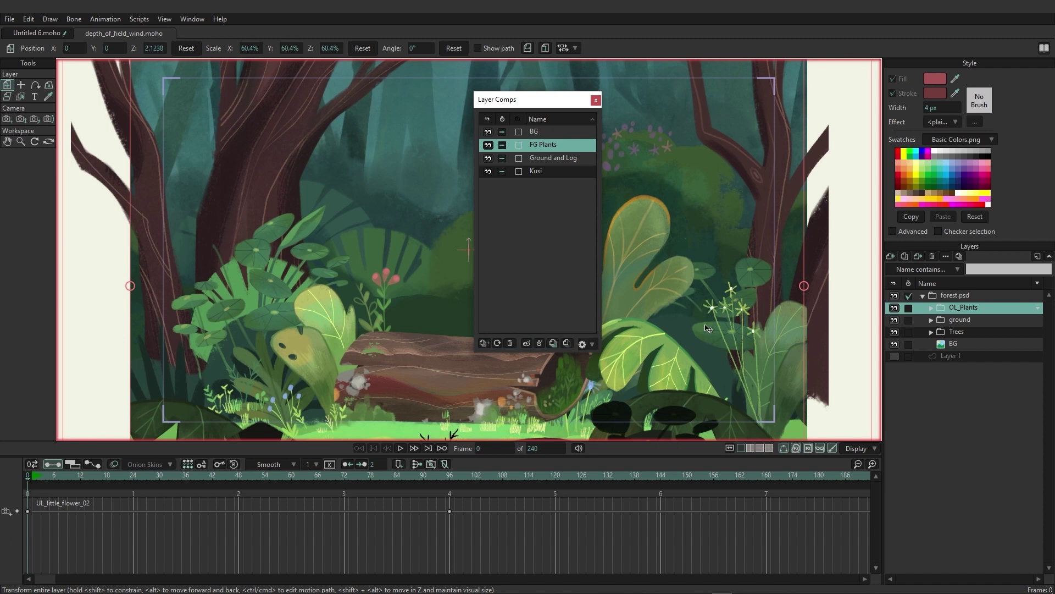
{"action": "left_click_drag", "start_coordinate": [524, 102], "coordinate": [658, 80]}
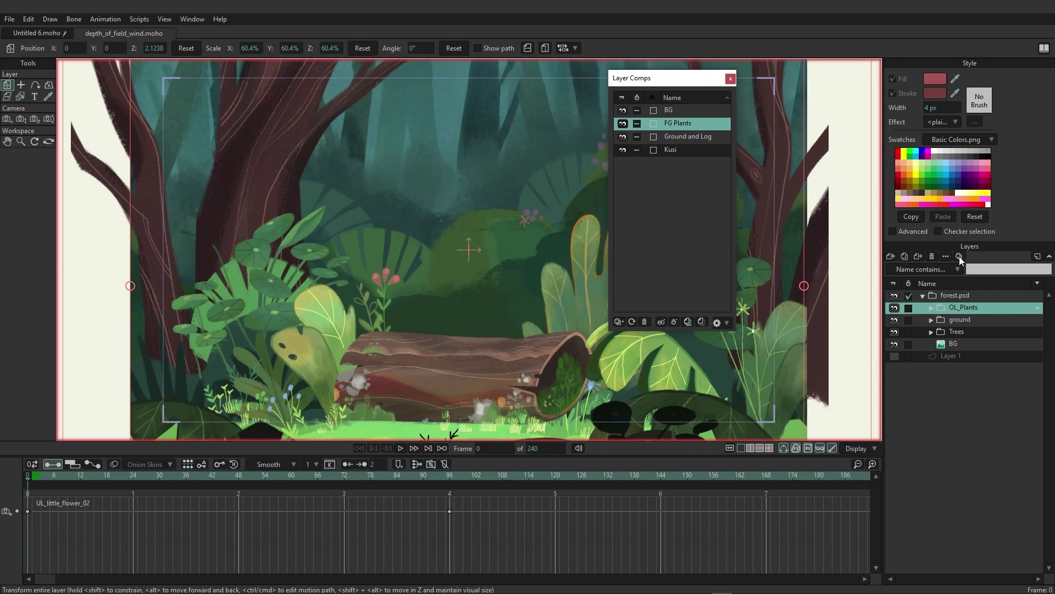
{"action": "left_click", "coordinate": [727, 323]}
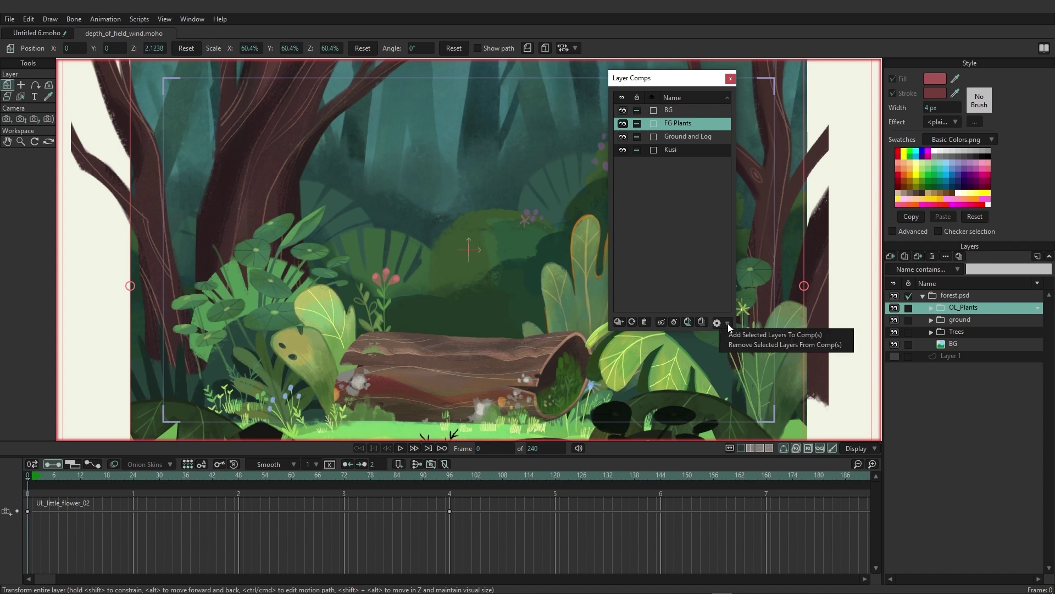
{"action": "left_click", "coordinate": [699, 260]}
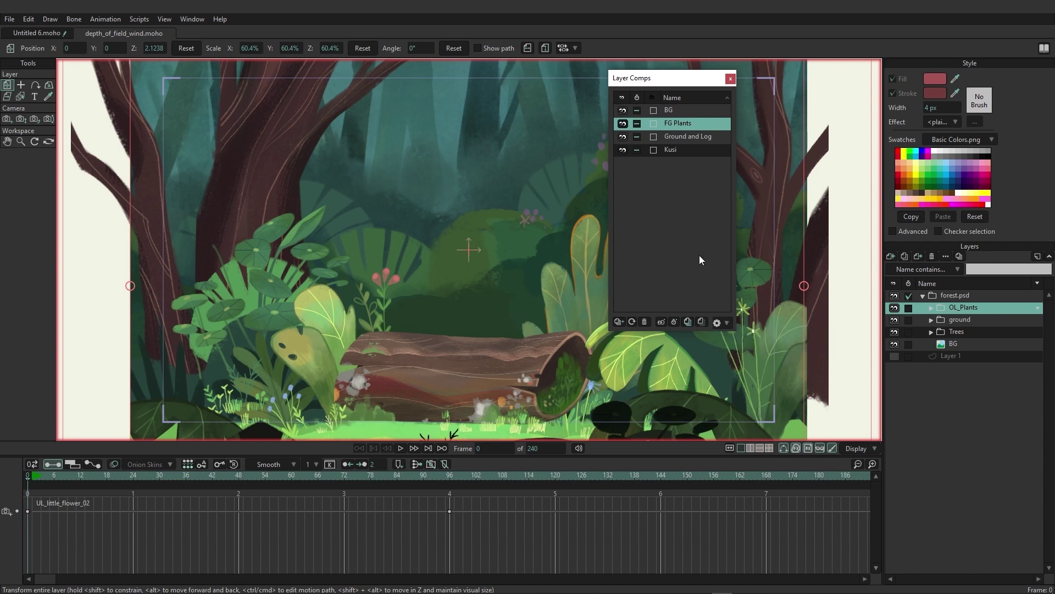